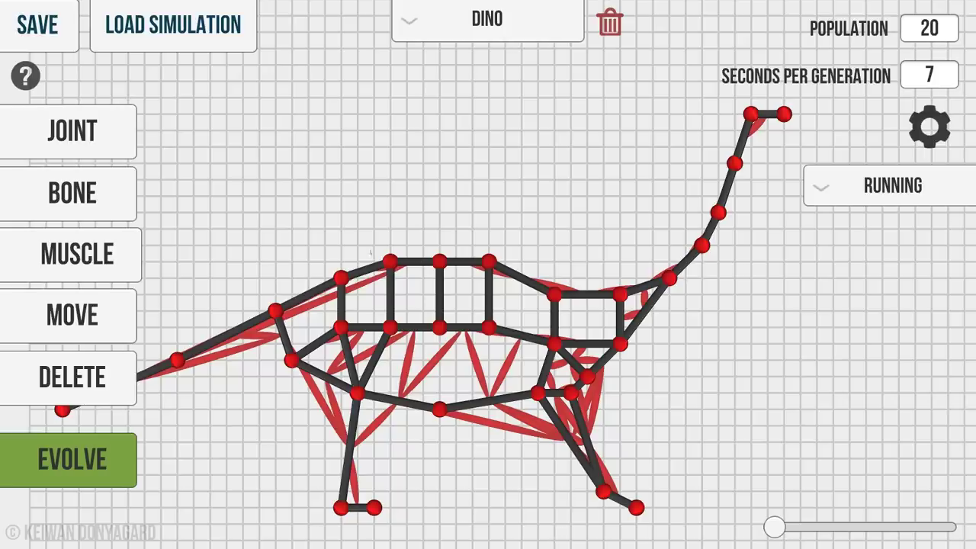
Step: Load the preset Jumping Thing creature from the creature dropdown
left_click(446, 27)
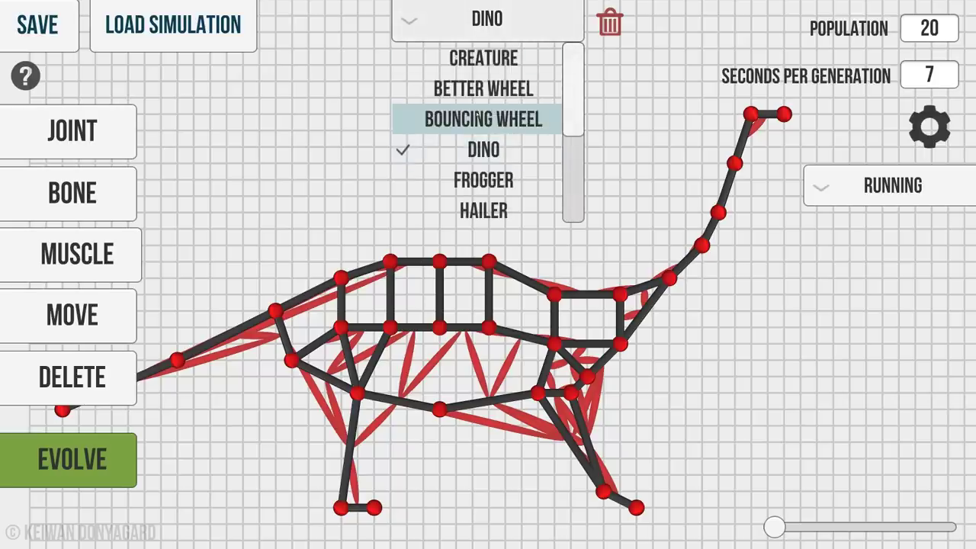
scroll(501, 136, "down", 2)
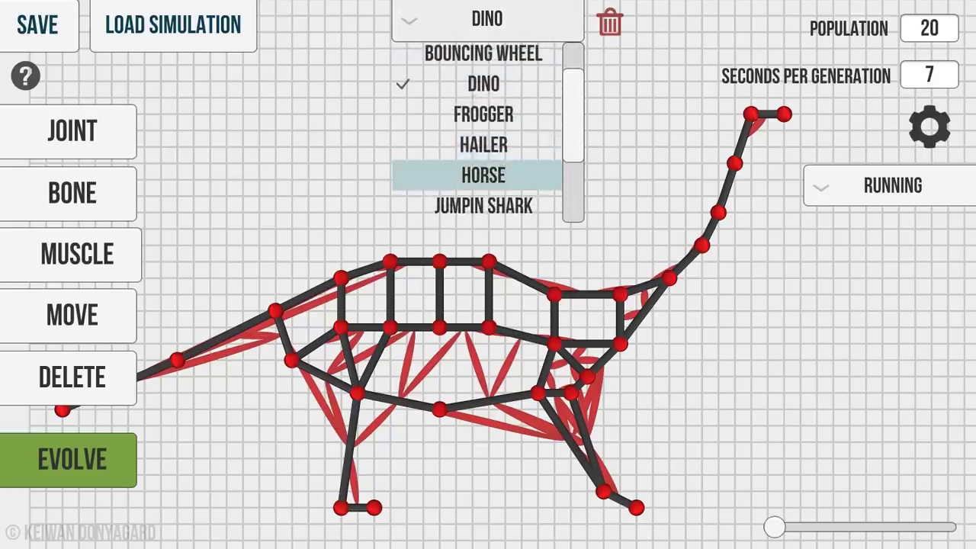
scroll(488, 174, "down", 4)
left_click(501, 88)
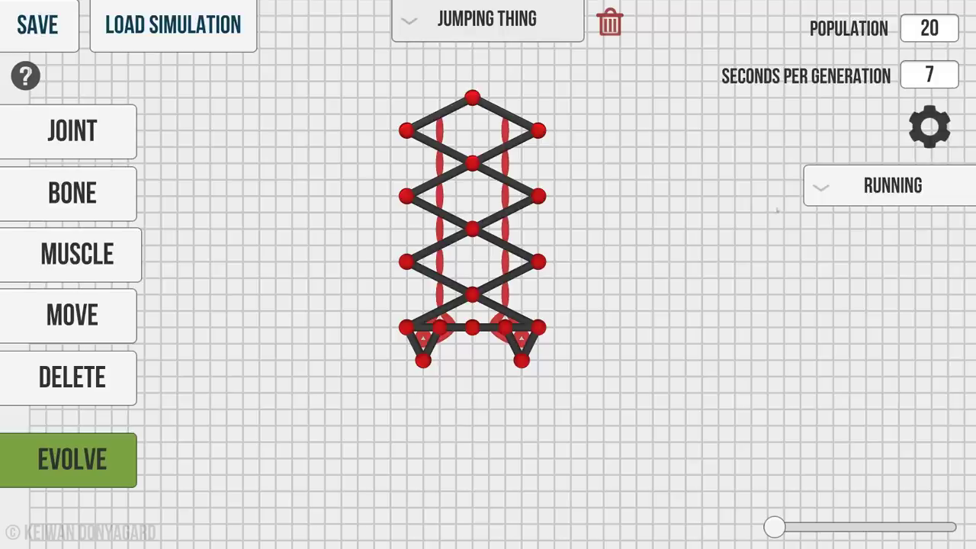
Step: Evolve the Jumping Thing on the Jumping task and adjust the replay duration slider
left_click(893, 186)
left_click(901, 252)
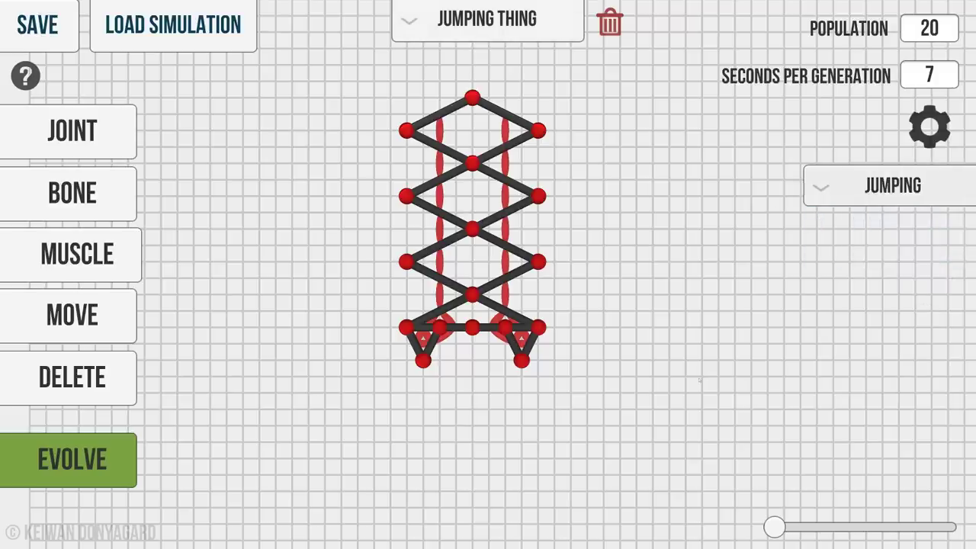
left_click(74, 447)
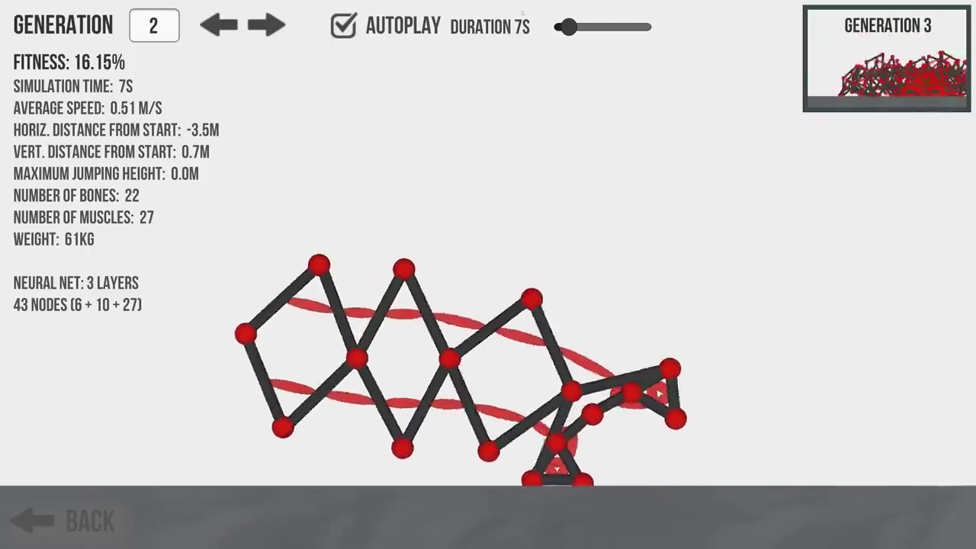
mouse_move(568, 28)
left_mouse_down()
mouse_move(638, 27)
mouse_move(569, 28)
left_mouse_up()
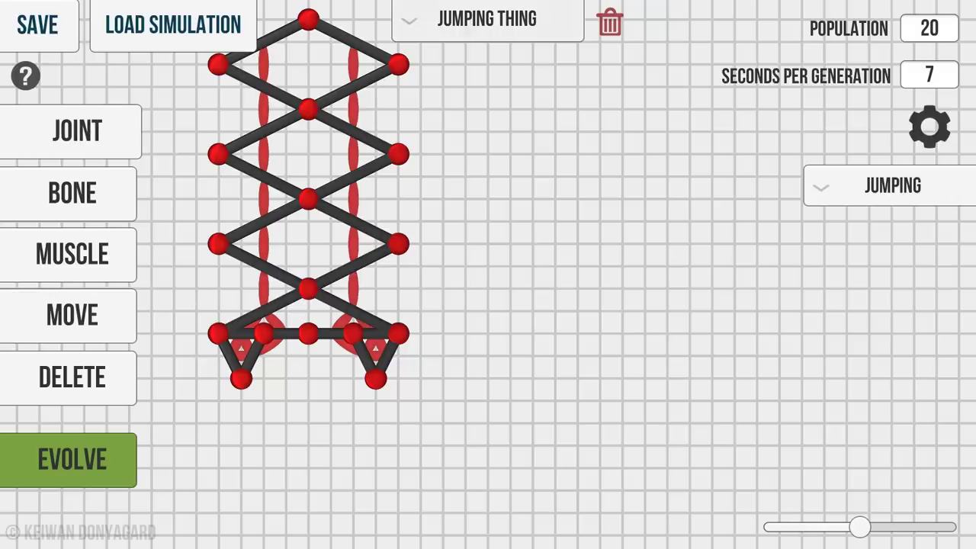
Step: Start a new blank creature and link a bottom row of joints with bones
left_click(489, 21)
left_click(482, 56)
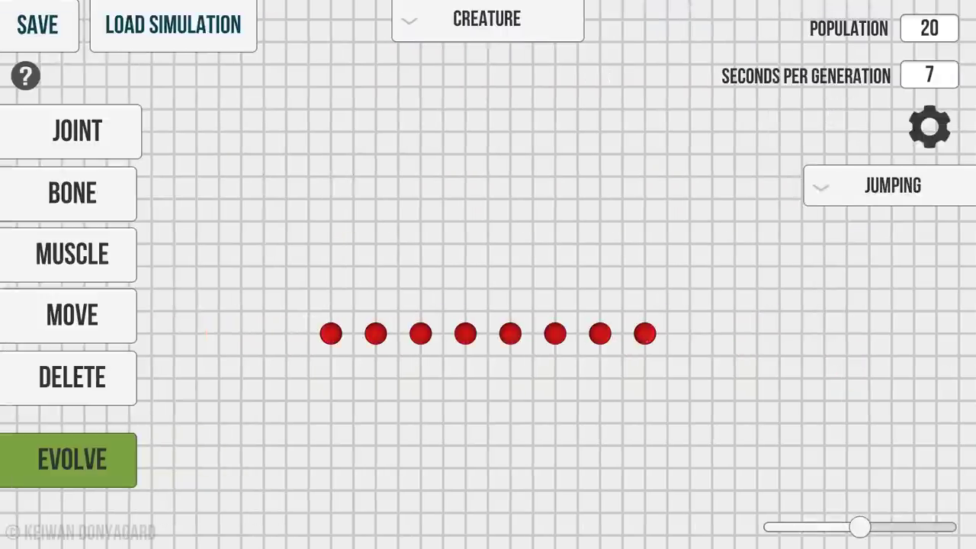
left_click(72, 193)
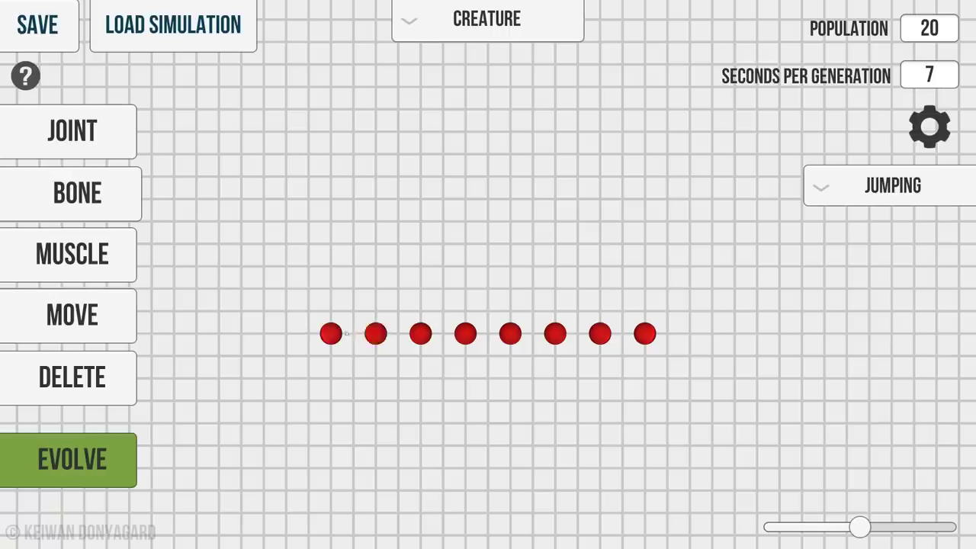
left_click_drag(330, 333, 375, 334)
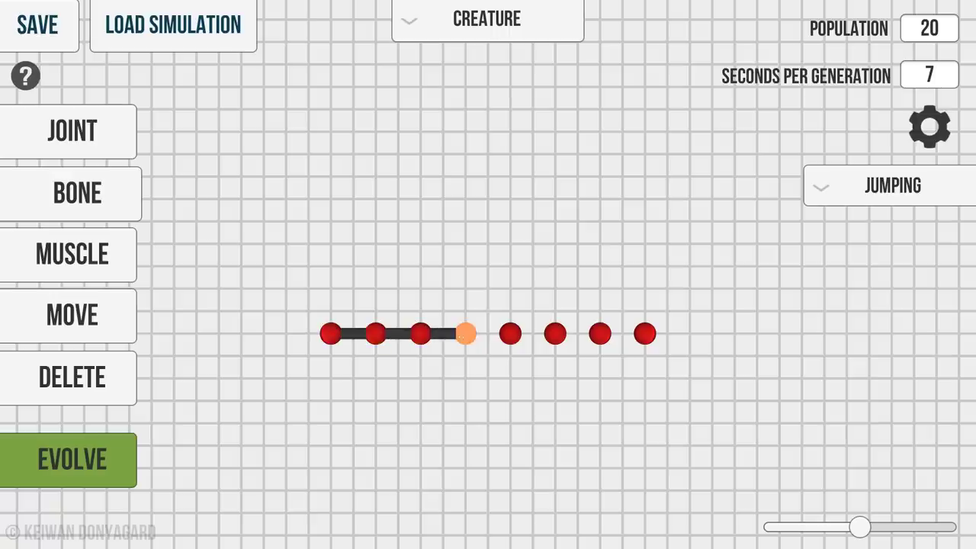
left_click_drag(509, 336, 647, 336)
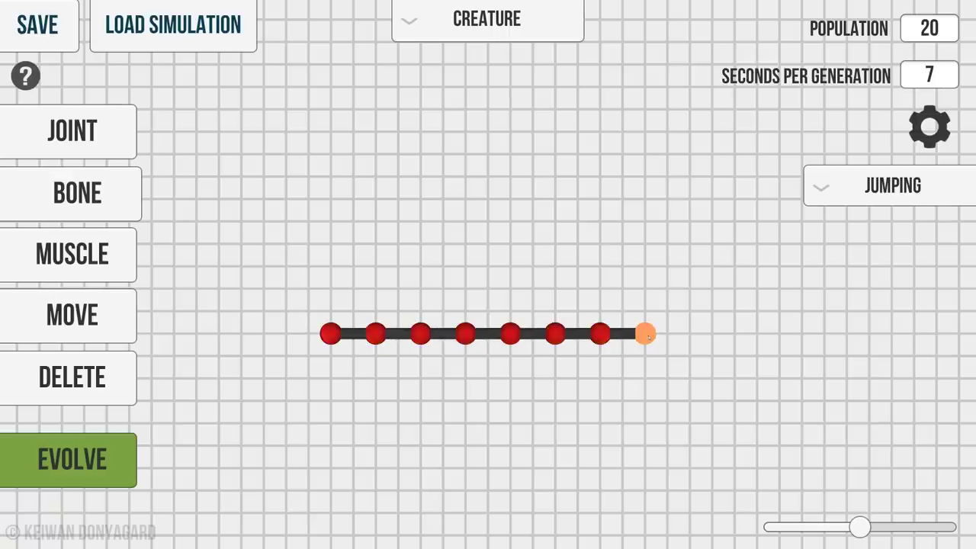
Step: Add top joints and connect them with zigzag bones into a six-triangle truss
left_click(84, 131)
left_click(353, 288)
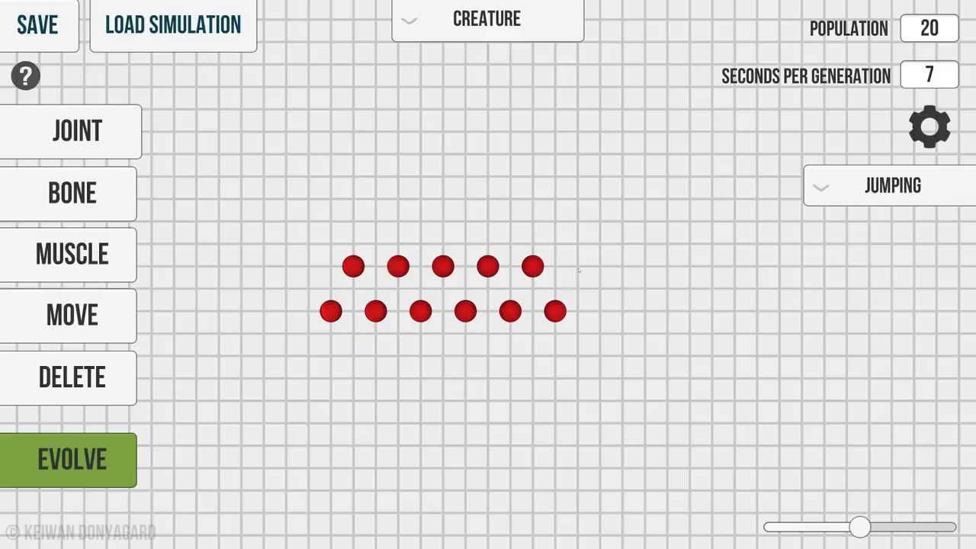
left_click(72, 193)
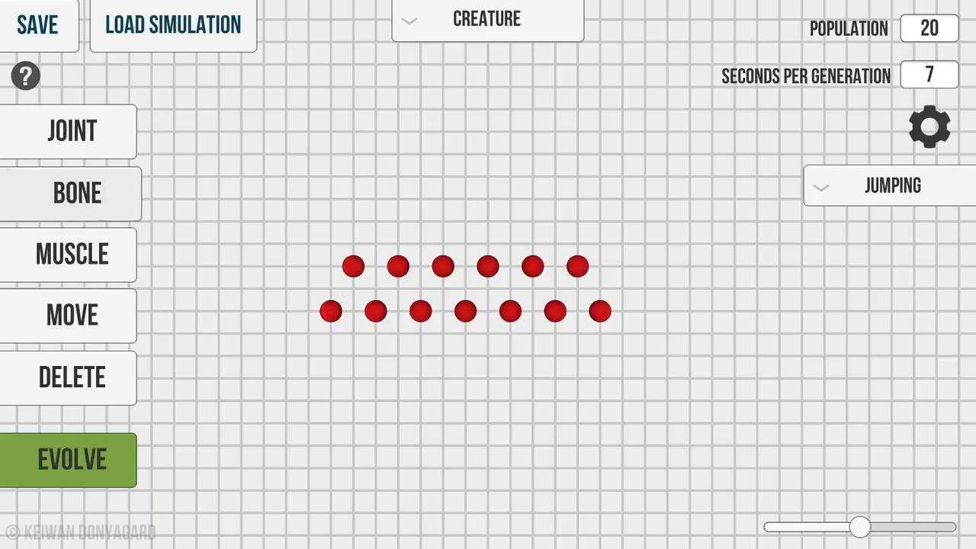
mouse_move(330, 311)
left_mouse_down()
mouse_move(354, 266)
mouse_move(376, 310)
mouse_move(420, 310)
mouse_move(398, 266)
left_mouse_up()
mouse_move(398, 266)
left_mouse_down()
mouse_move(420, 310)
mouse_move(330, 311)
left_mouse_up()
mouse_move(420, 311)
left_mouse_down()
mouse_move(443, 266)
mouse_move(465, 310)
mouse_move(486, 268)
left_mouse_up()
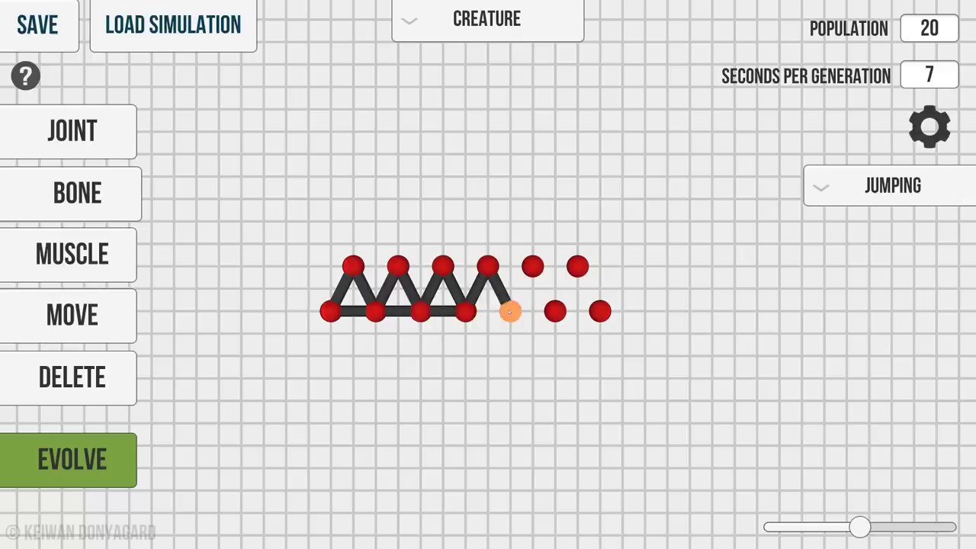
mouse_move(510, 310)
left_mouse_down()
mouse_move(465, 311)
mouse_move(533, 265)
mouse_move(555, 311)
mouse_move(511, 310)
mouse_move(578, 266)
mouse_move(601, 310)
left_mouse_up()
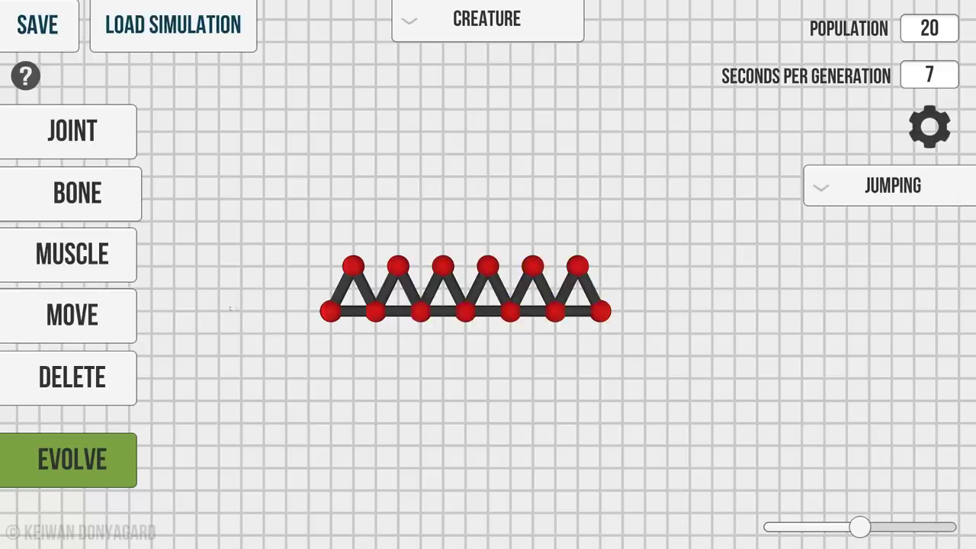
Step: Stretch muscles between neighbouring triangles of the truss
left_click(73, 315)
left_click(73, 254)
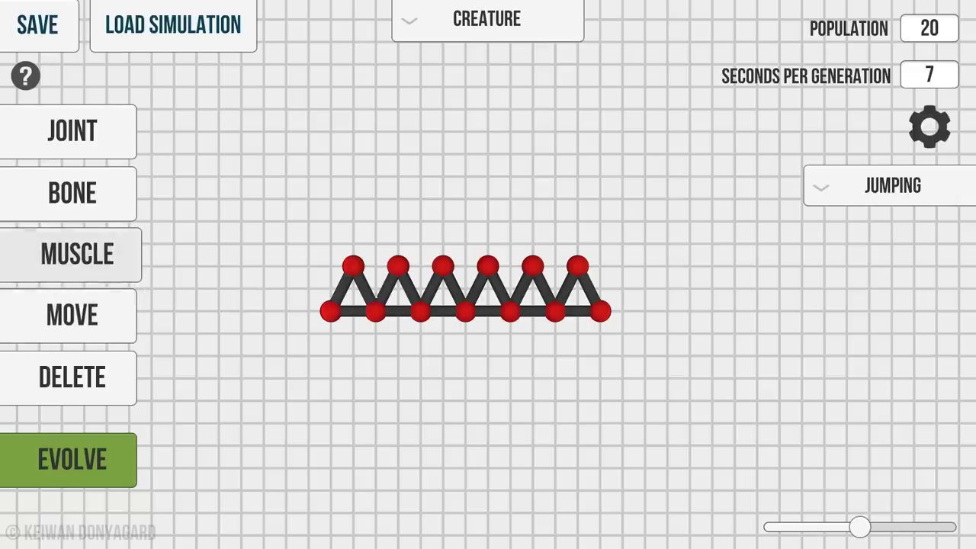
mouse_move(375, 311)
left_mouse_down()
mouse_move(389, 286)
mouse_move(432, 289)
left_mouse_up()
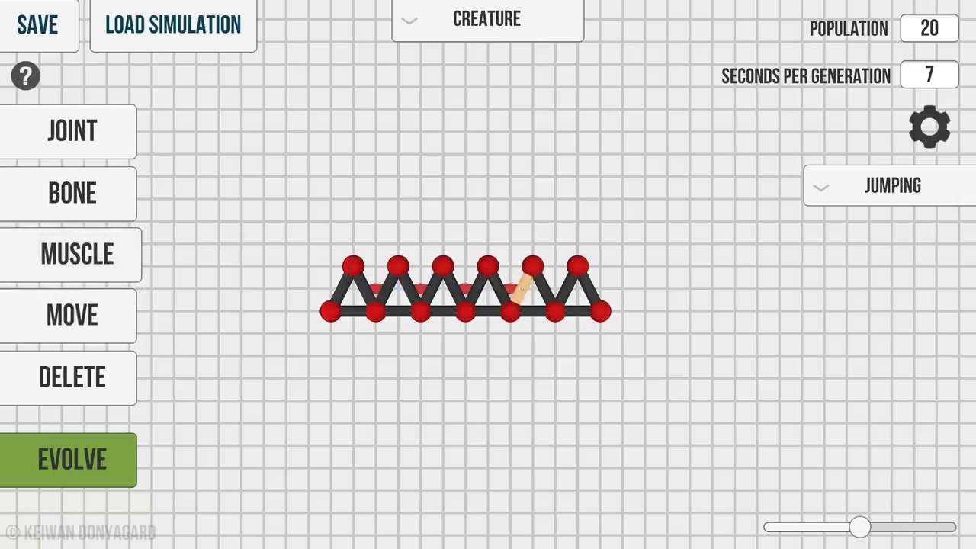
left_click_drag(546, 292, 567, 288)
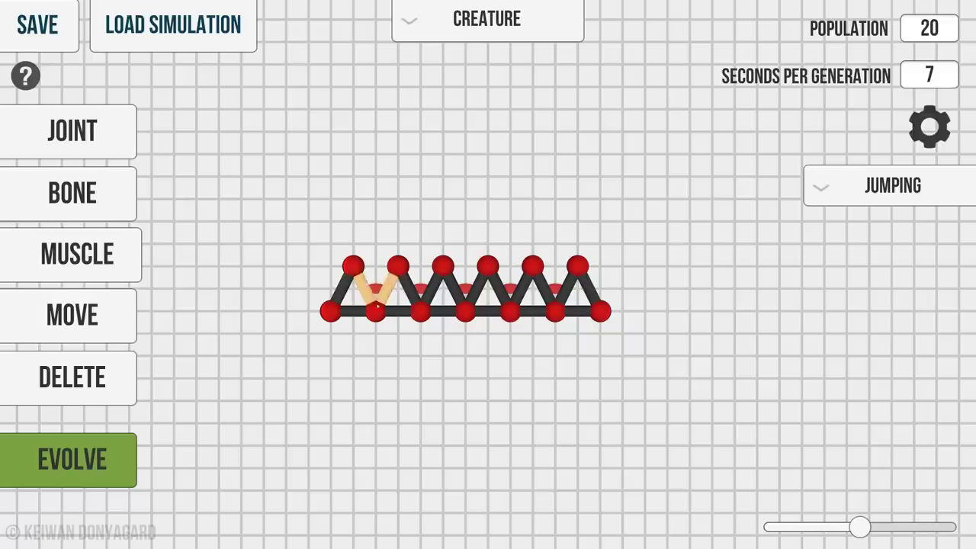
left_click(80, 196)
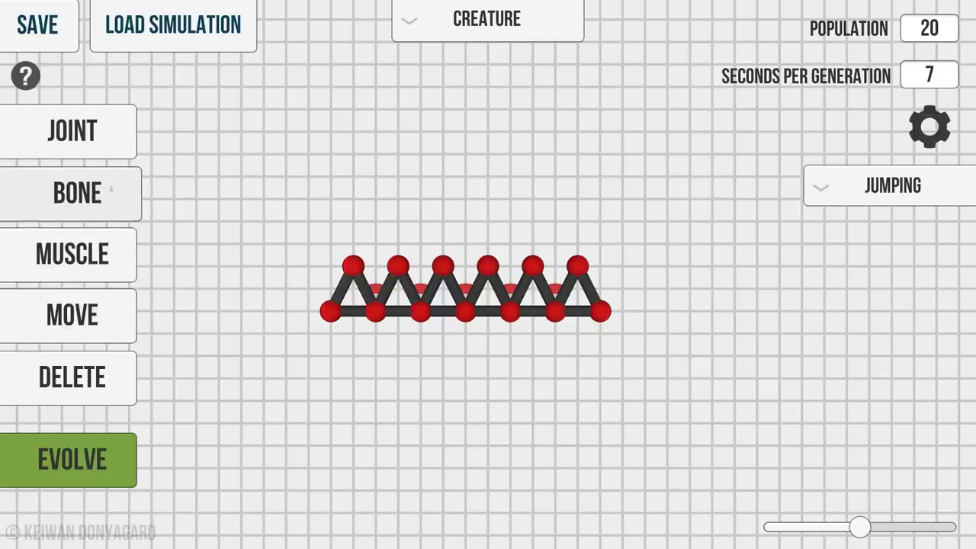
Step: Evolve the creature on the Running task, showing one creature at a time
key("j")
left_click(885, 186)
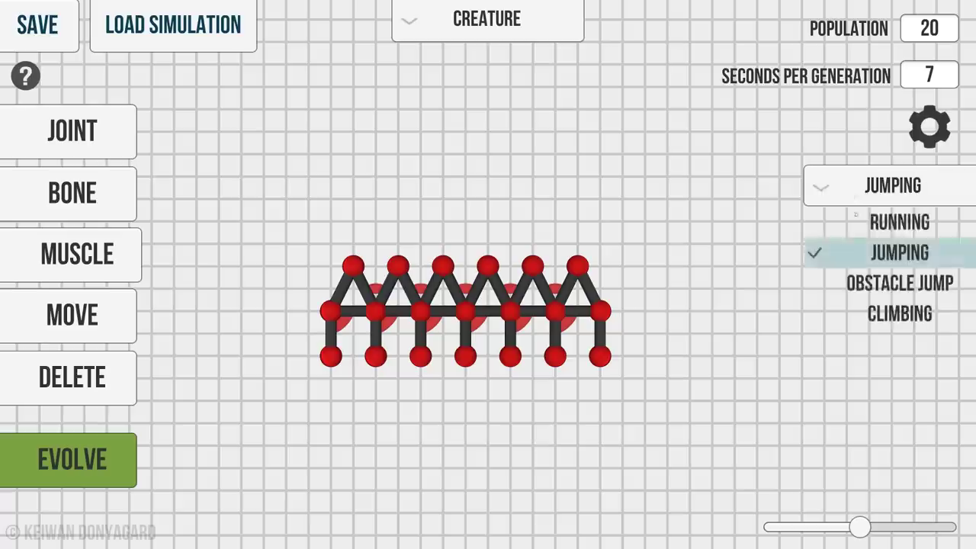
left_click(873, 223)
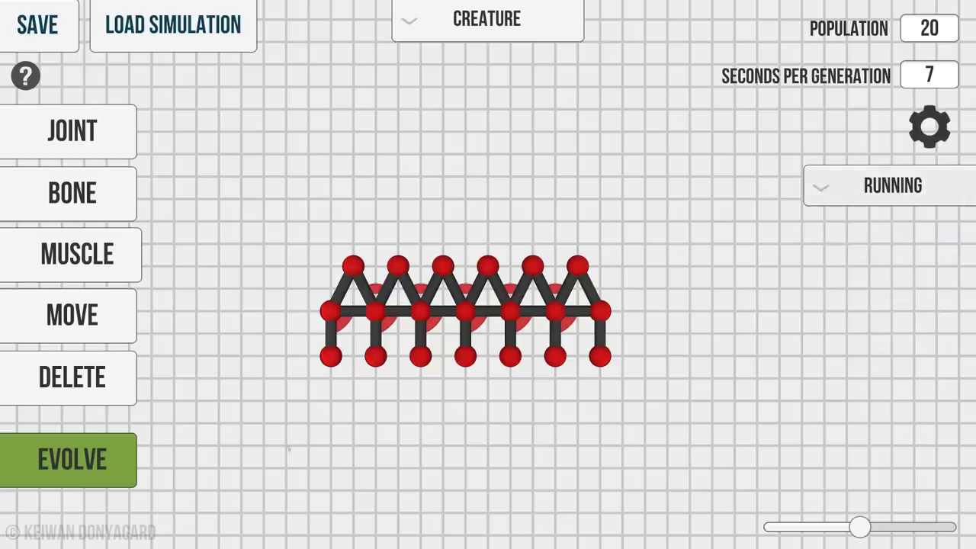
left_click(99, 463)
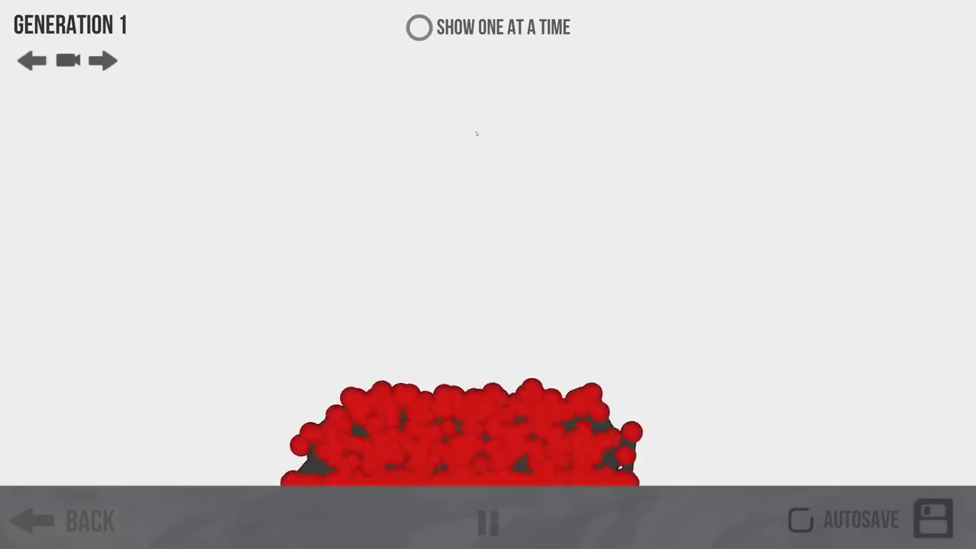
left_click(418, 29)
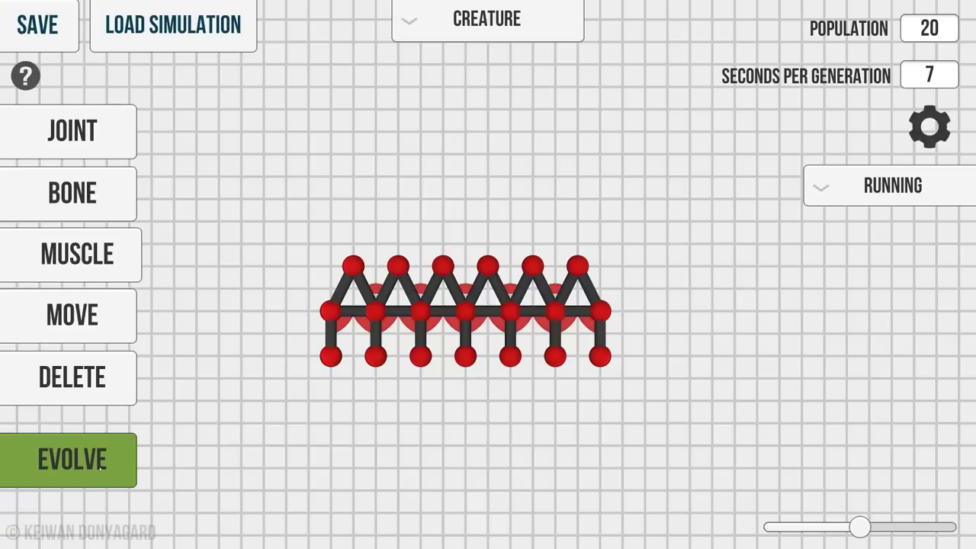
Step: Restart the running evolution and toggle Show One At A Time off and on
left_click(100, 467)
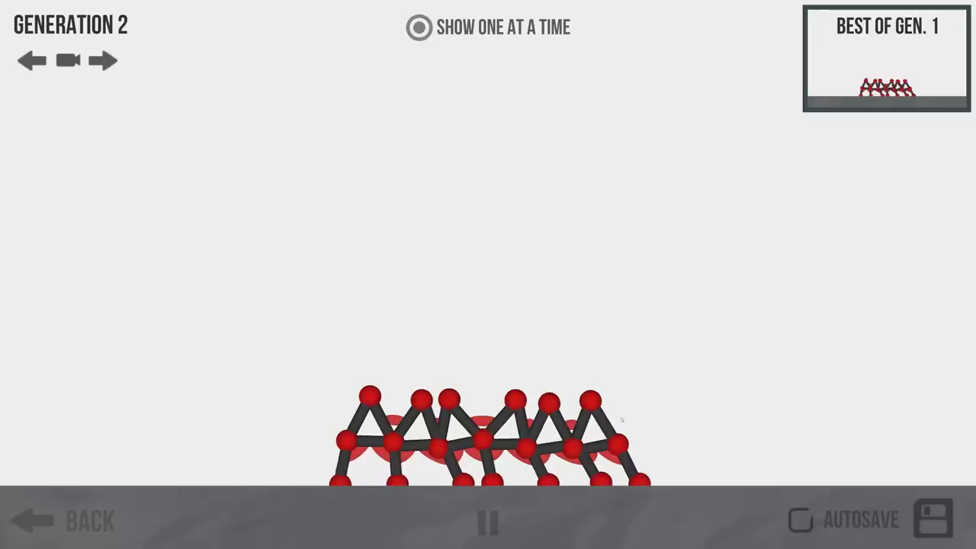
left_click(31, 521)
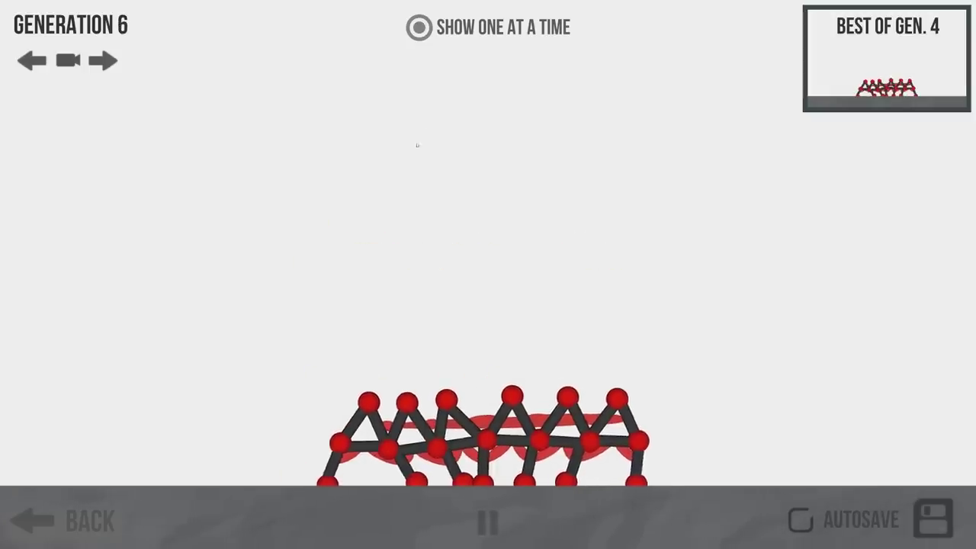
left_click(419, 28)
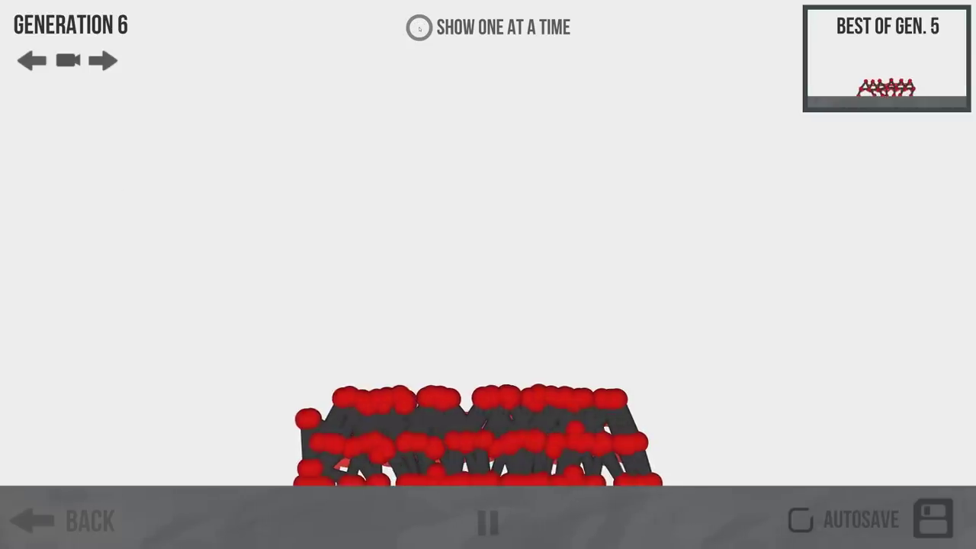
left_click(419, 28)
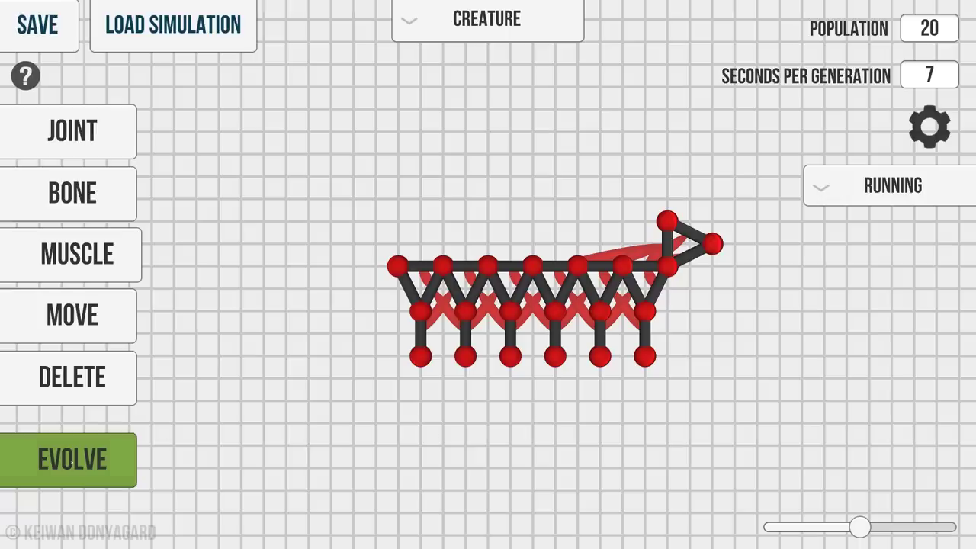
left_click(72, 460)
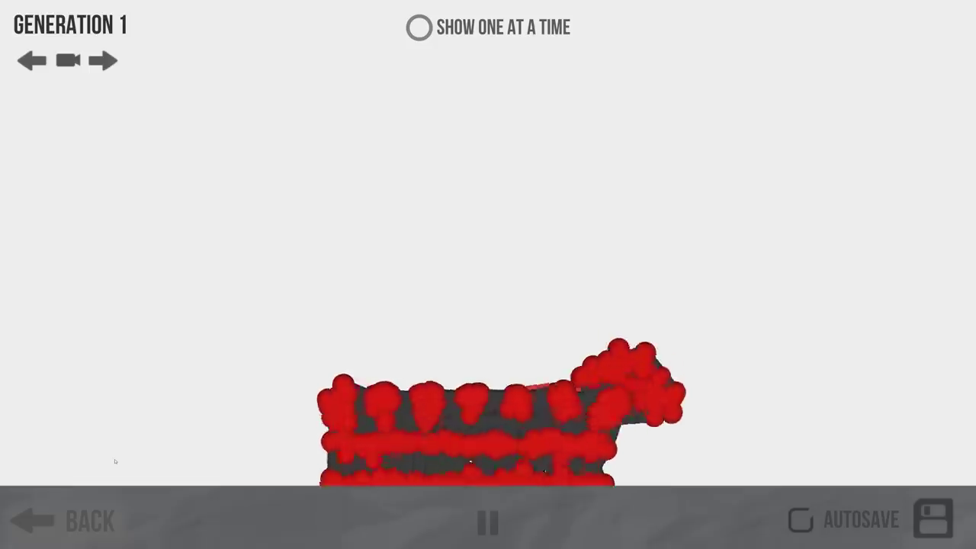
left_click(419, 28)
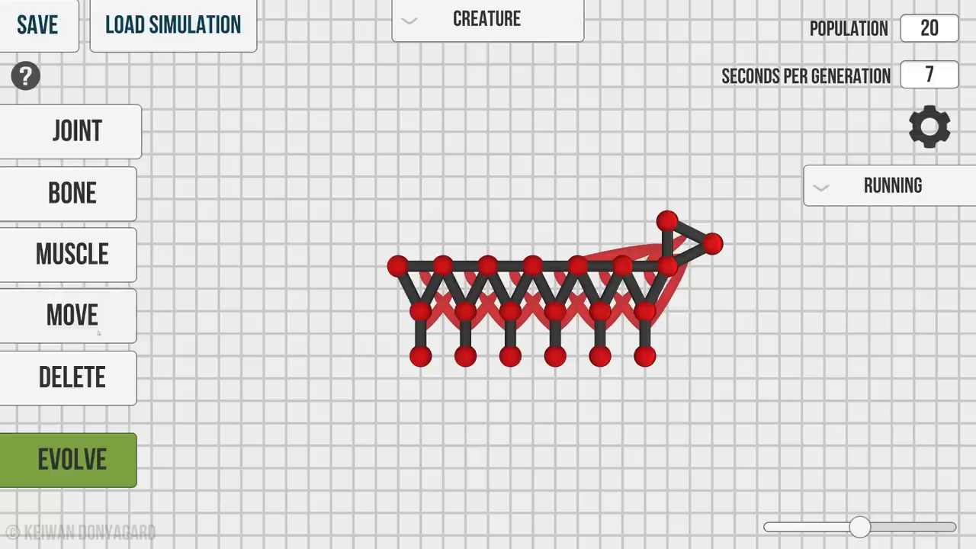
Step: Undo the front head joint and start evolving the edited creature
left_click(103, 368)
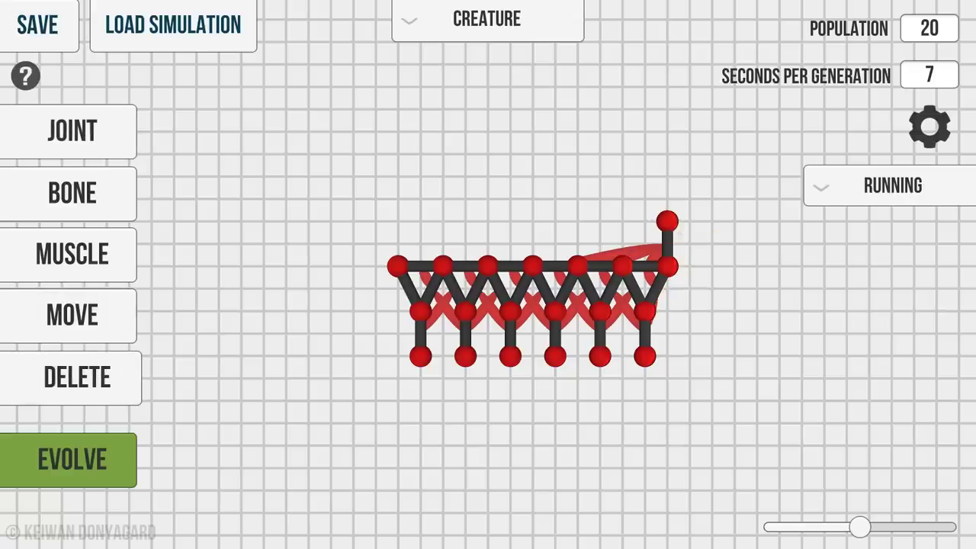
key("ctrl+z")
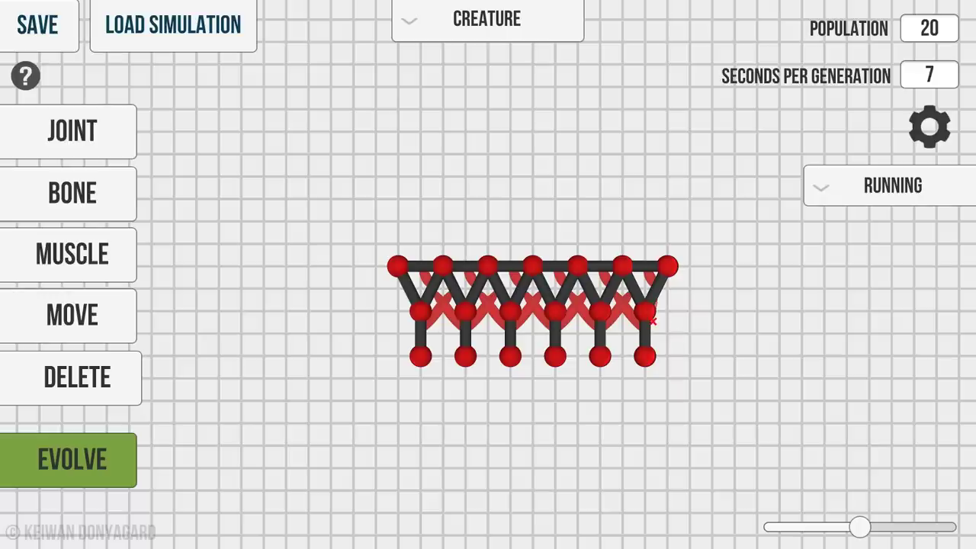
left_click(67, 479)
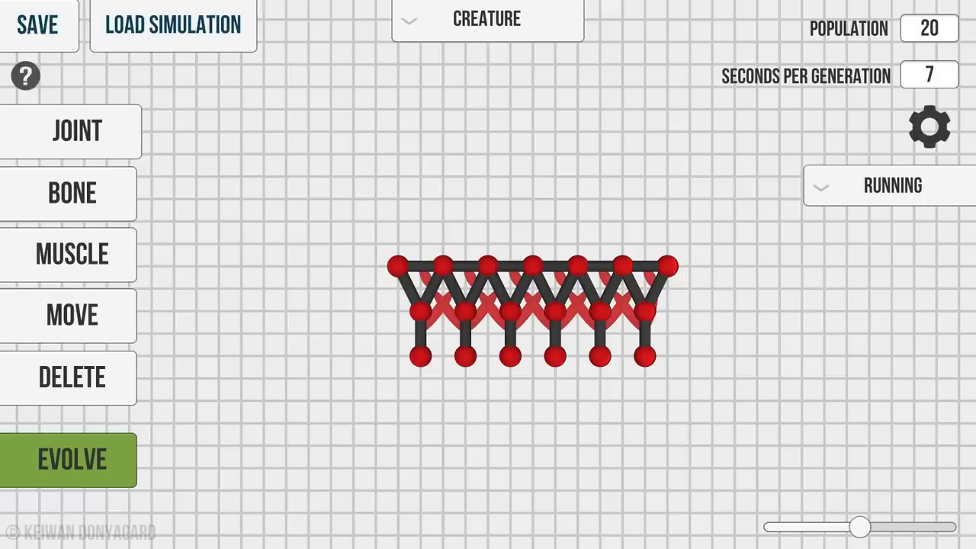
Step: Slant the three rightmost legs outward to the right and evolve again
left_click(72, 315)
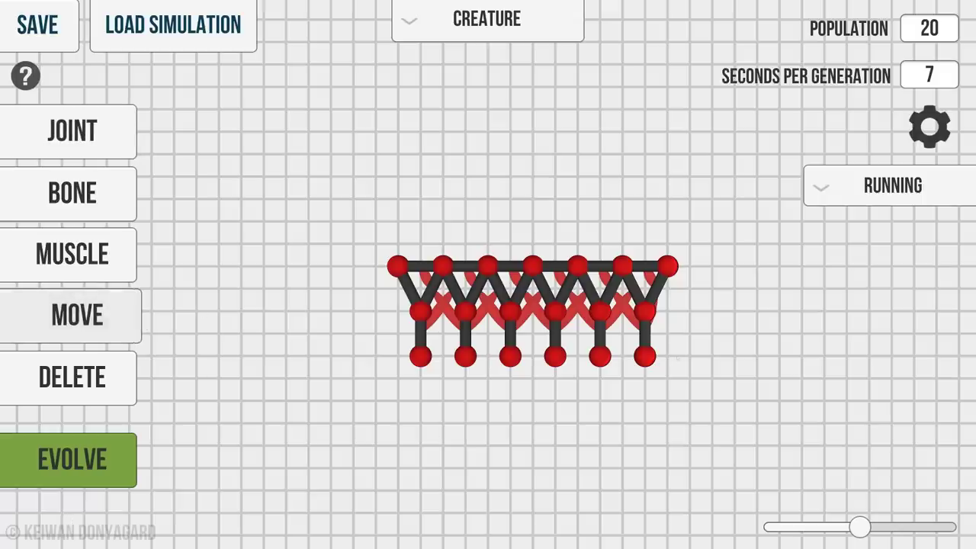
left_click_drag(648, 359, 663, 359)
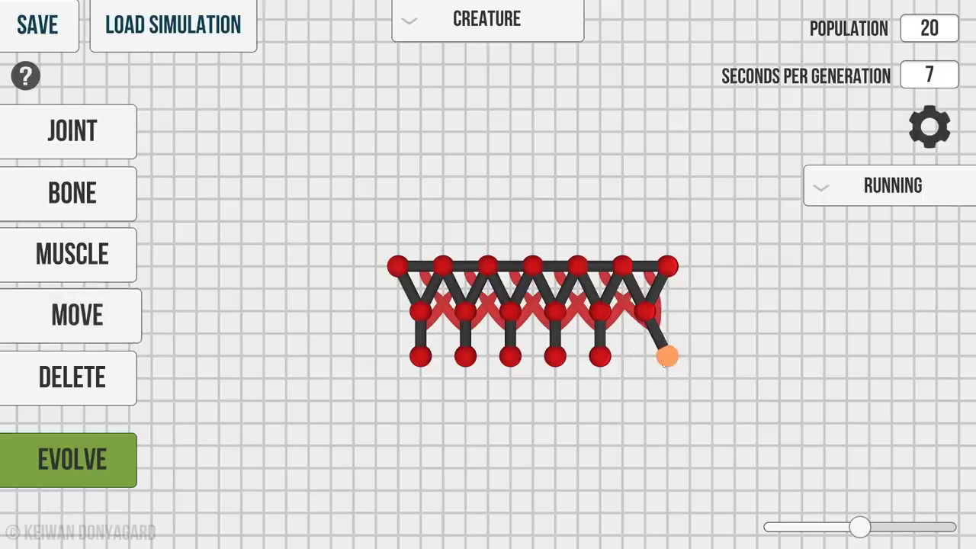
left_click_drag(604, 360, 689, 356)
left_click_drag(557, 357, 577, 357)
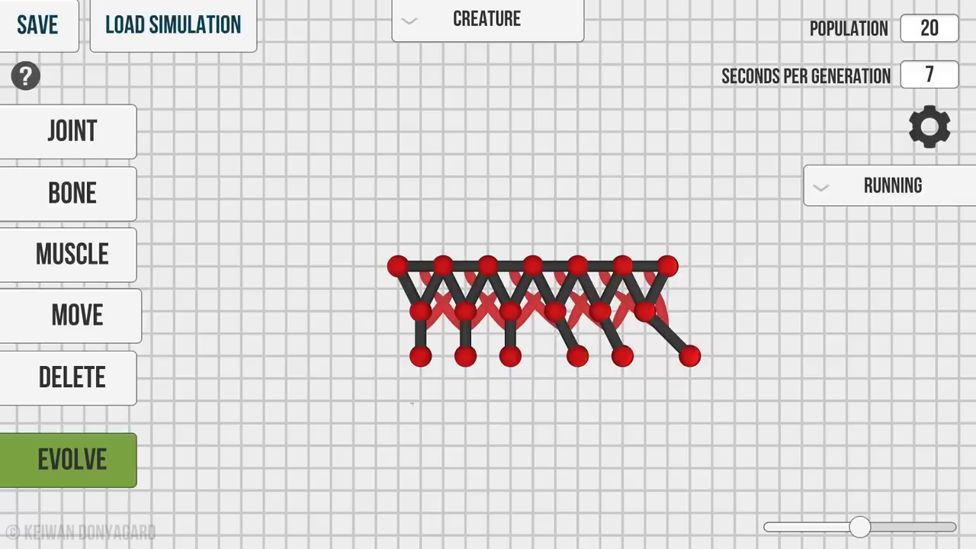
left_click(57, 456)
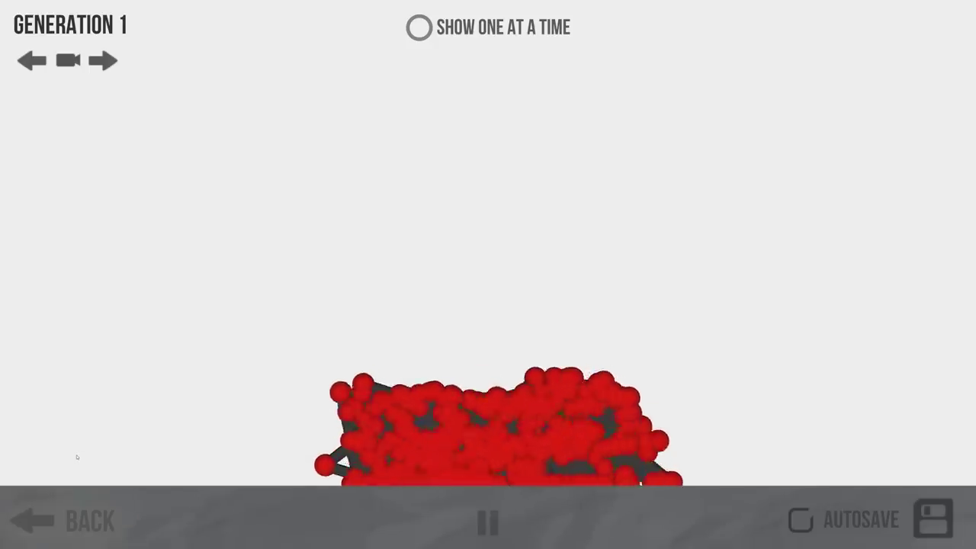
Step: Watch one creature at a time past generation 30, then return to the editor
left_click(418, 27)
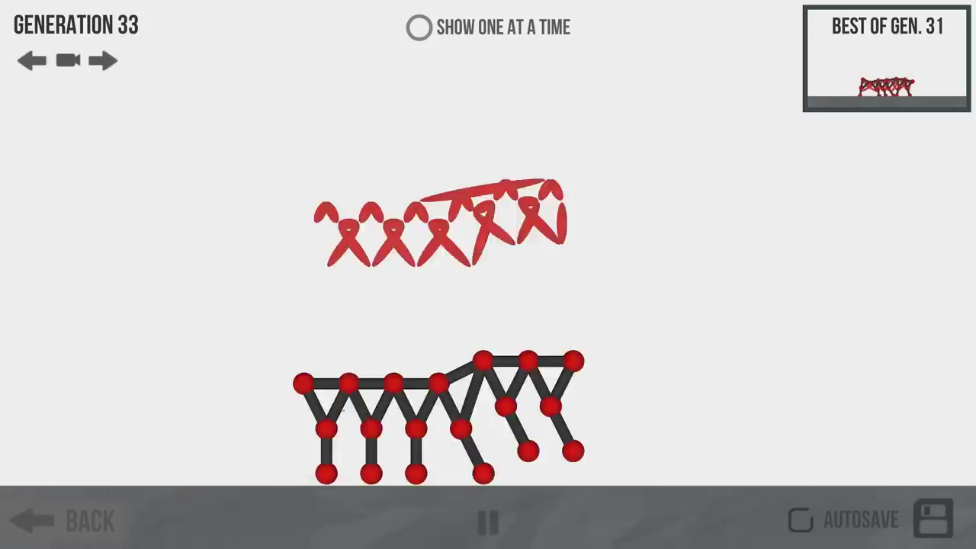
left_click(46, 521)
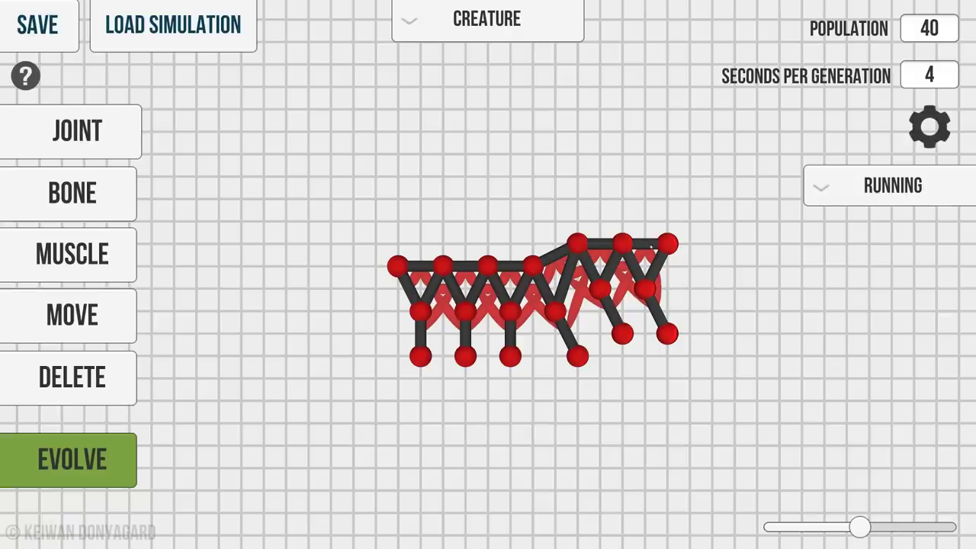
Step: Select the Muscle tool and evolve the creature through generation 6
left_click(84, 255)
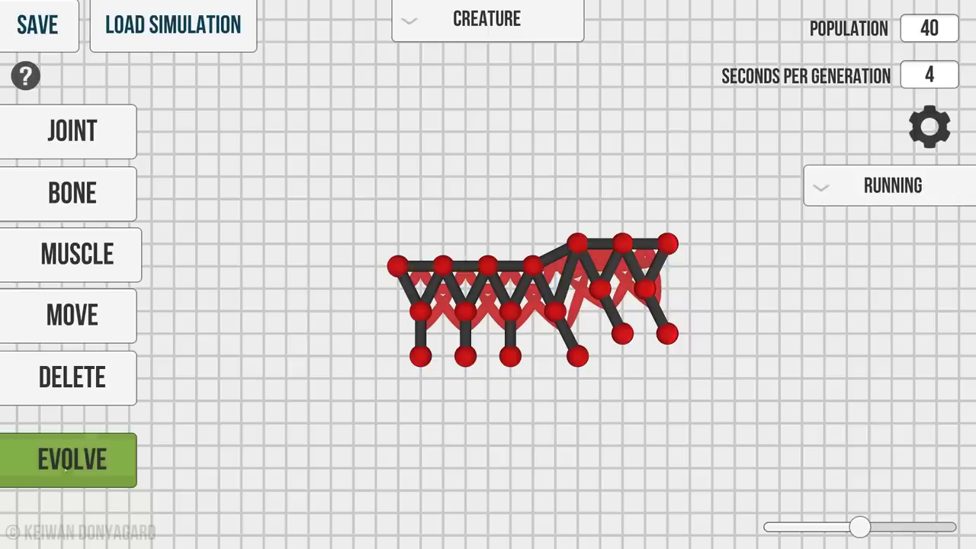
left_click(46, 454)
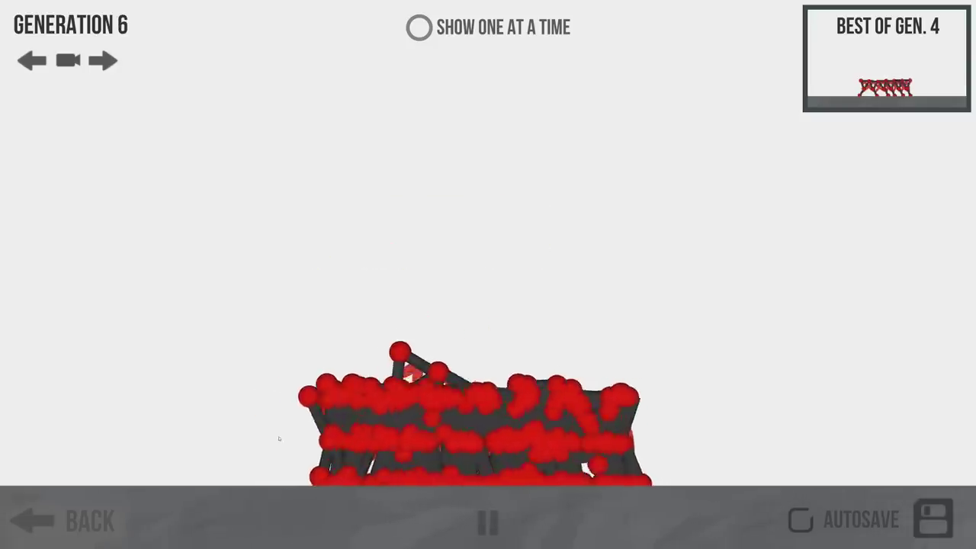
Step: Return to the editor and cycle the building tools with the M, B, V, D keys
left_click(33, 524)
key("m")
key("b")
key("v")
key("d")
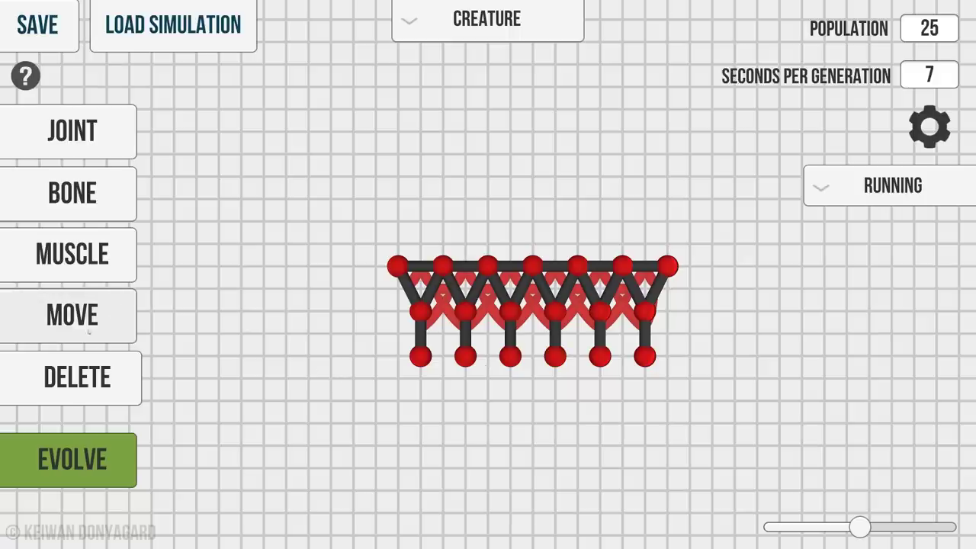
Step: Evolve again, toggle single-creature view, and open generation 3's best at 2.59% fitness
key("m")
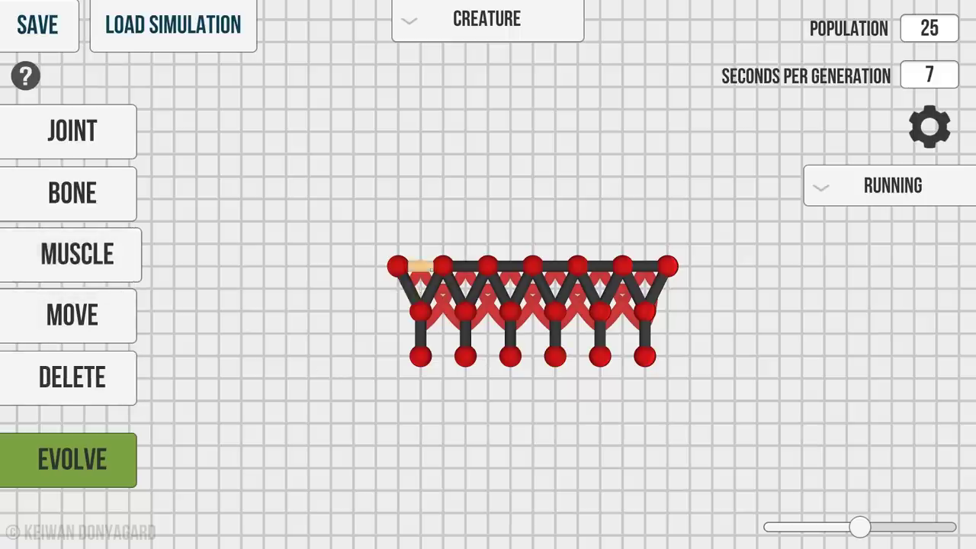
left_click(92, 460)
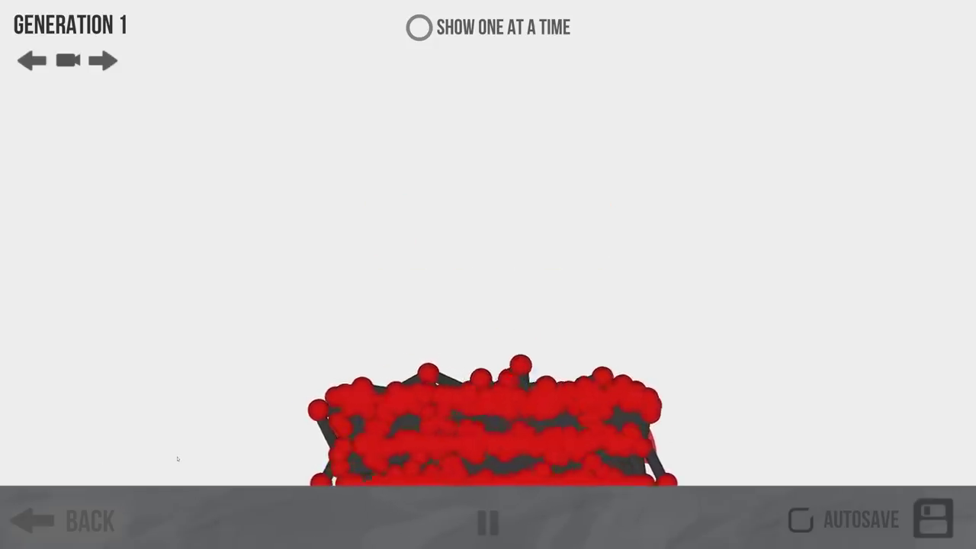
left_click(419, 27)
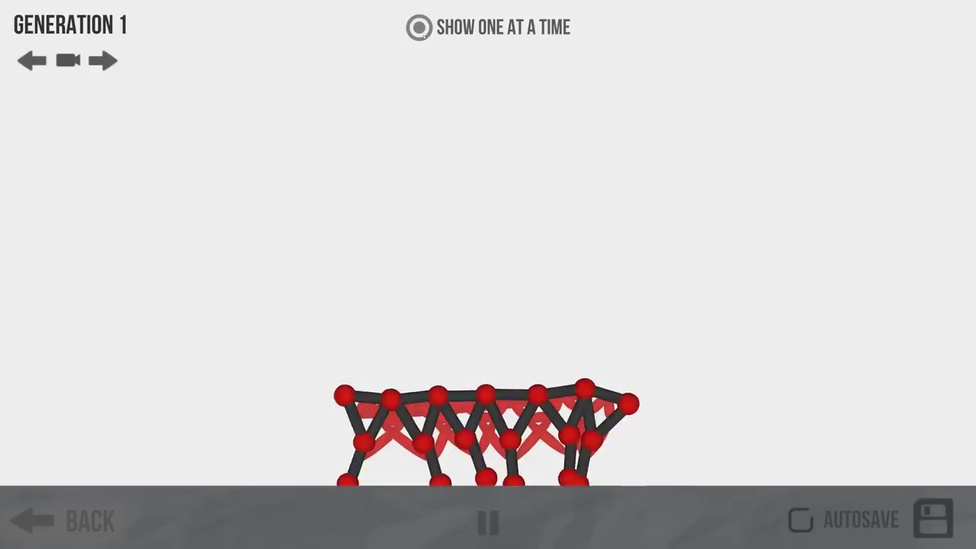
left_click(419, 28)
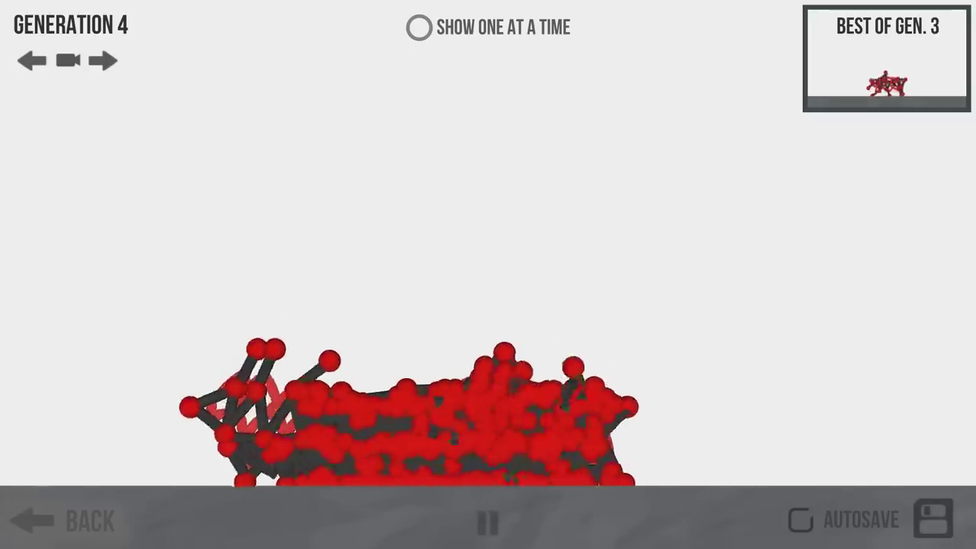
left_click(885, 61)
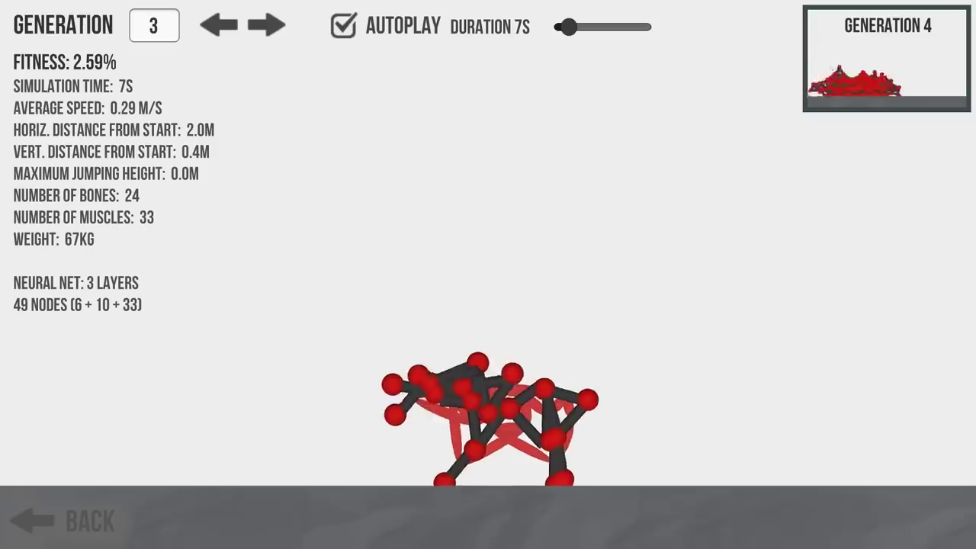
Step: Leave the best-creature replay for the live population, which runs on to generation 30
left_click(876, 47)
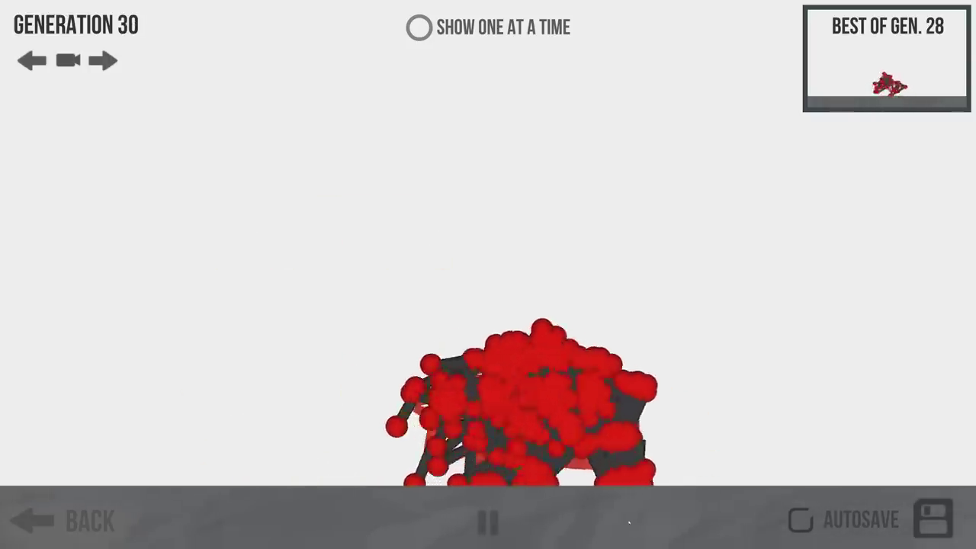
Step: Pause the run, set Time Per Generation to 15 seconds, and resume
key("Escape")
left_click(159, 148)
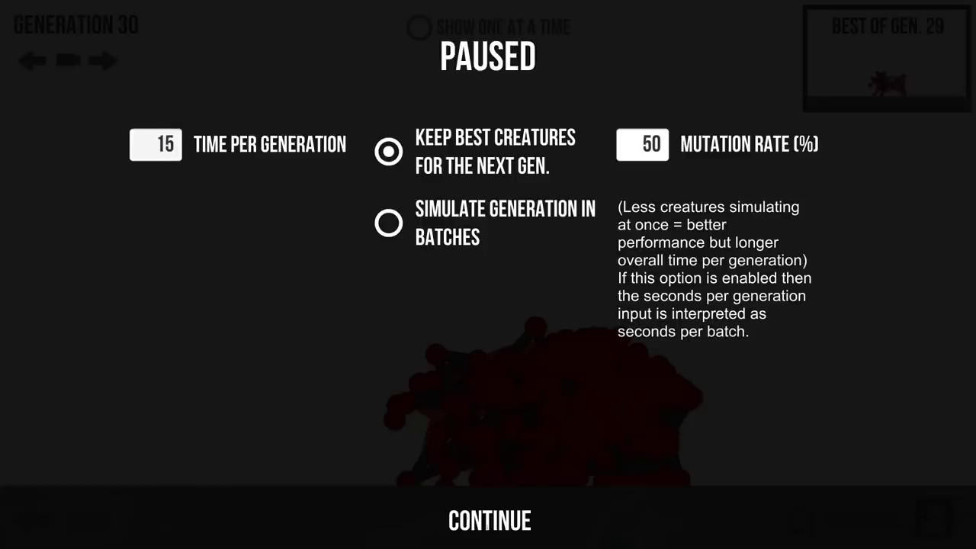
key("Escape")
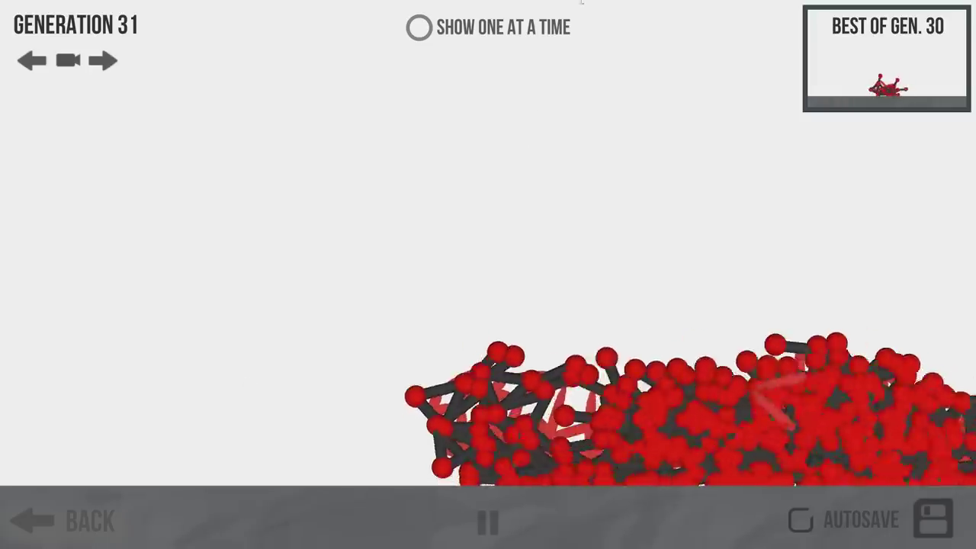
Step: Open the Best of Gen. statistics screen and follow the run to generation 40
left_click(865, 88)
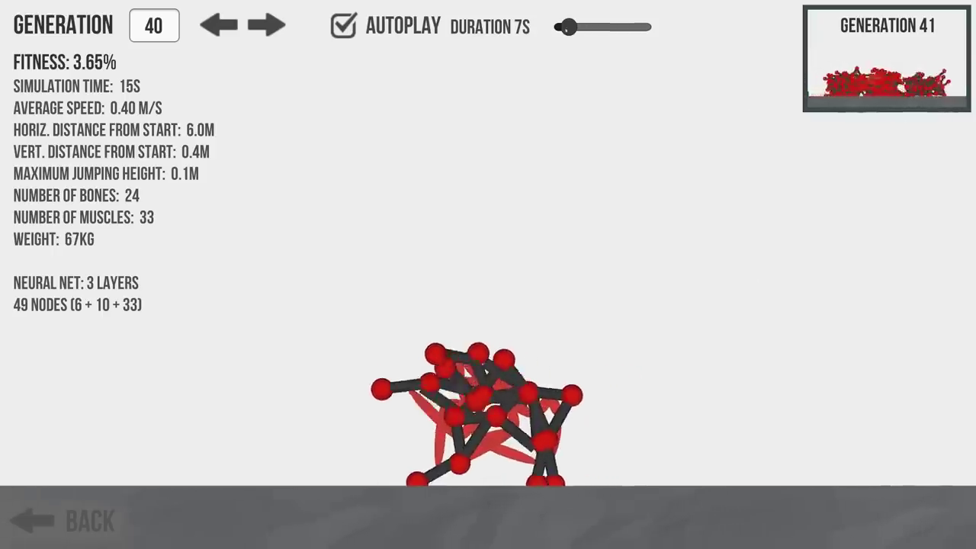
Step: Lengthen the best-creature replay duration and step back to the previous generation's best
left_click_drag(569, 27, 586, 27)
left_click(225, 30)
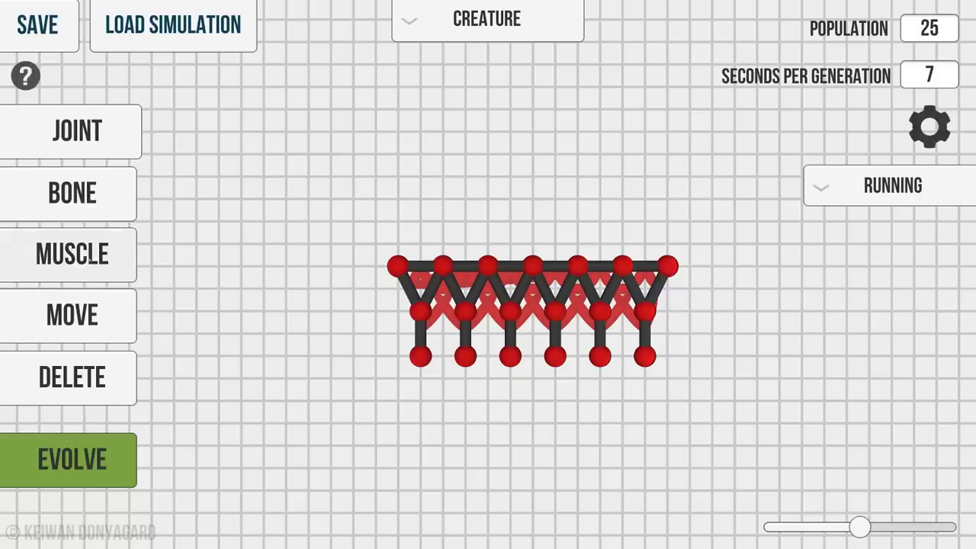
Step: Bone the last upper joint, add three muscles across the upper bones, and start evolving
left_click(72, 254)
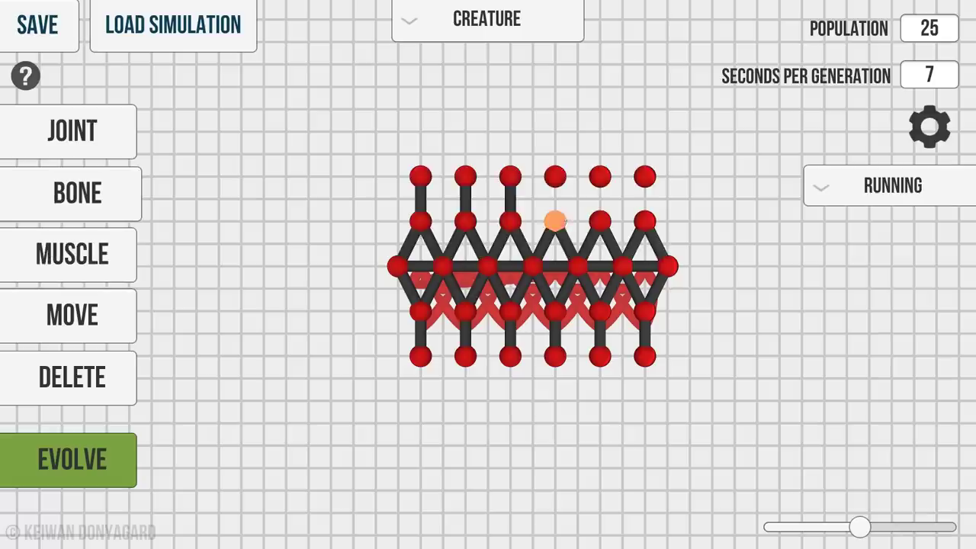
left_click_drag(555, 221, 556, 177)
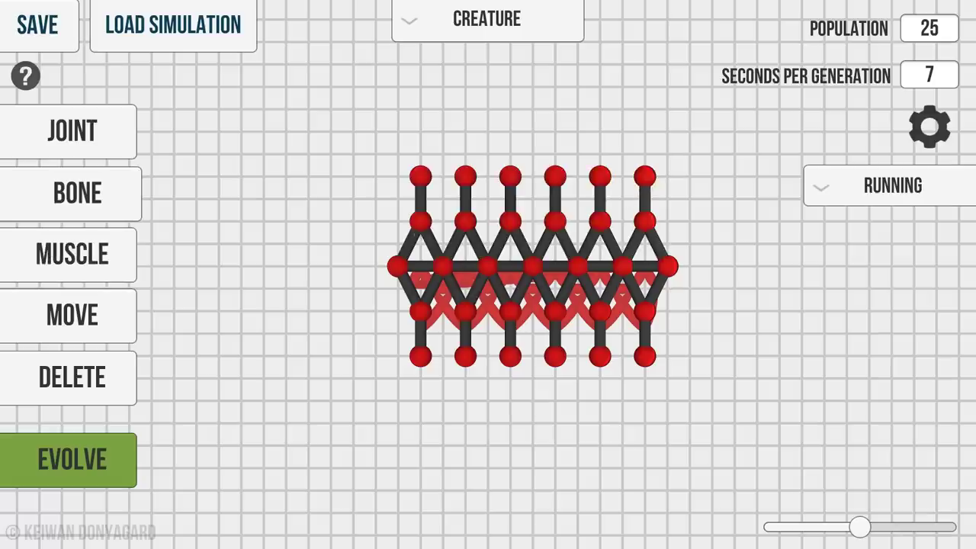
left_click(72, 254)
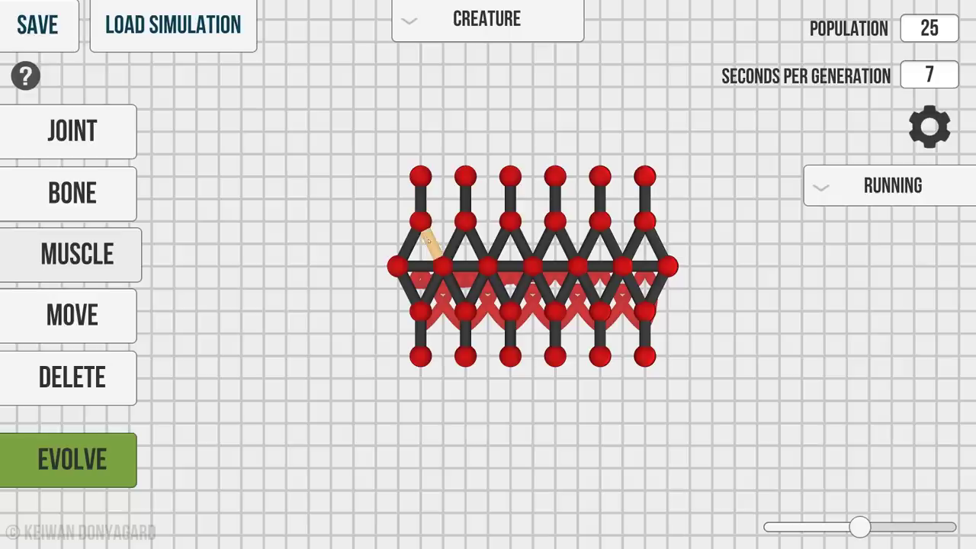
left_click_drag(428, 241, 453, 241)
left_click(73, 378)
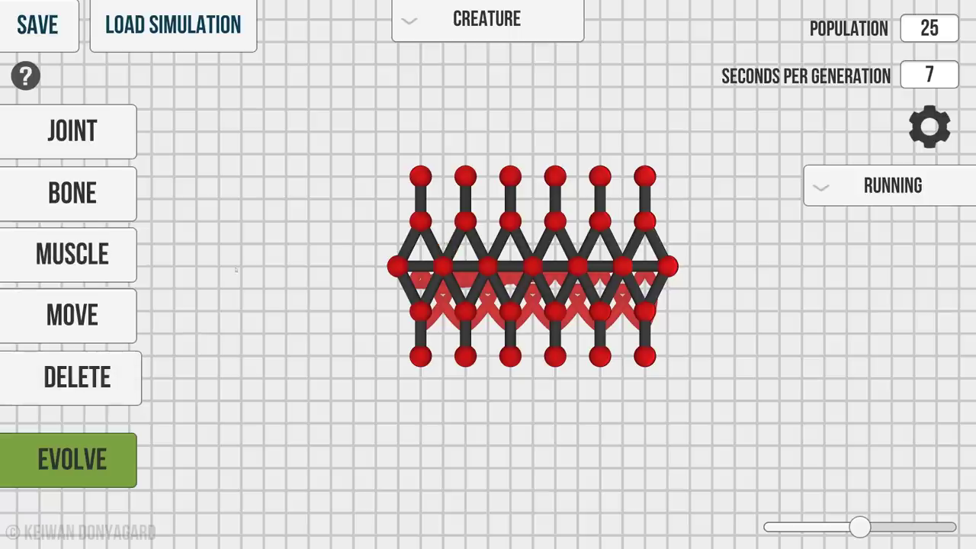
left_click(76, 254)
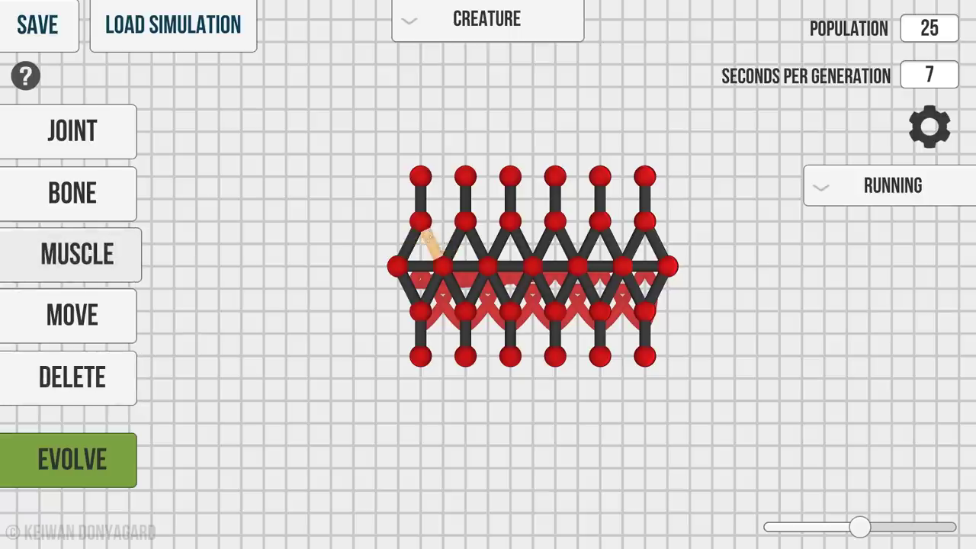
left_click_drag(427, 237, 501, 243)
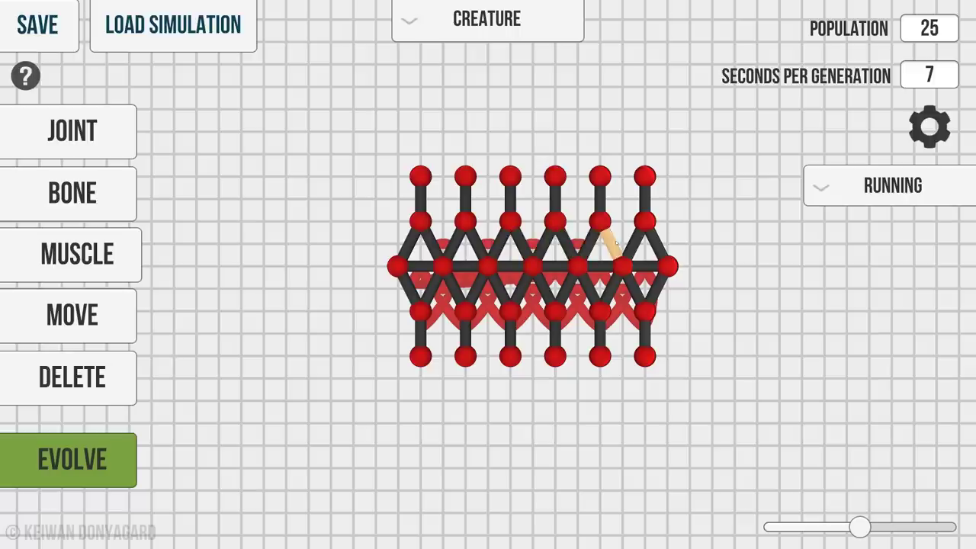
left_click_drag(616, 233, 623, 266)
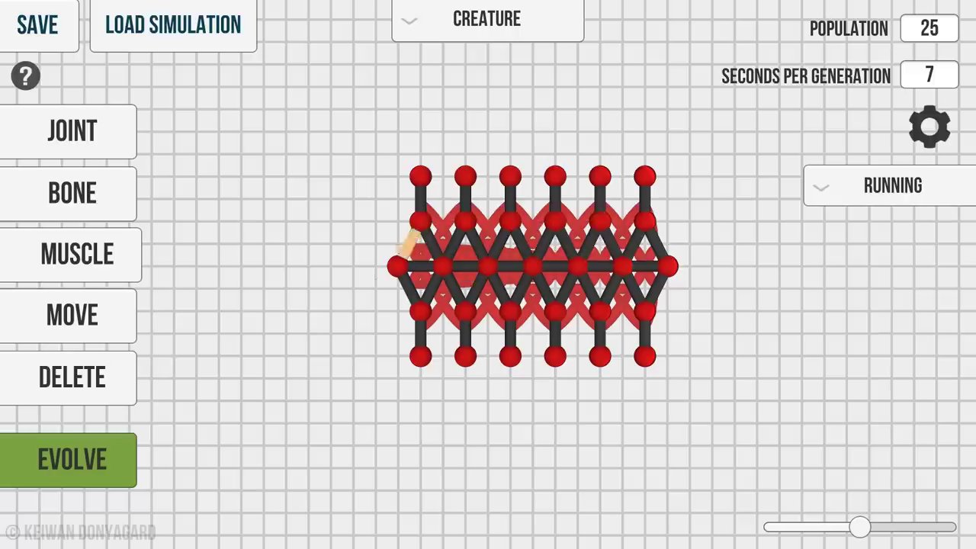
left_click(90, 471)
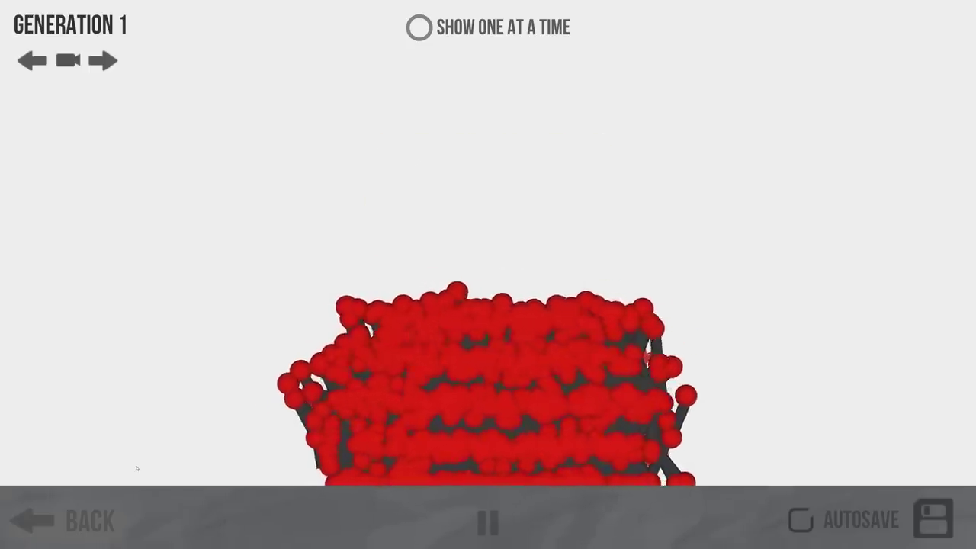
Step: Watch one creature at a time while generation 12 runs
left_click(419, 28)
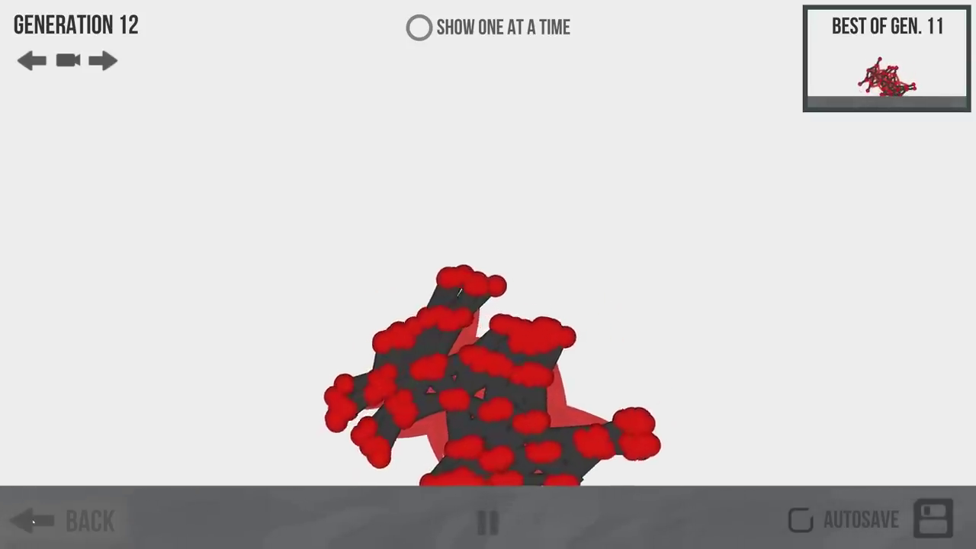
Step: Back in the editor, nudge both middle side joints inward and restart evolution
left_click(32, 521)
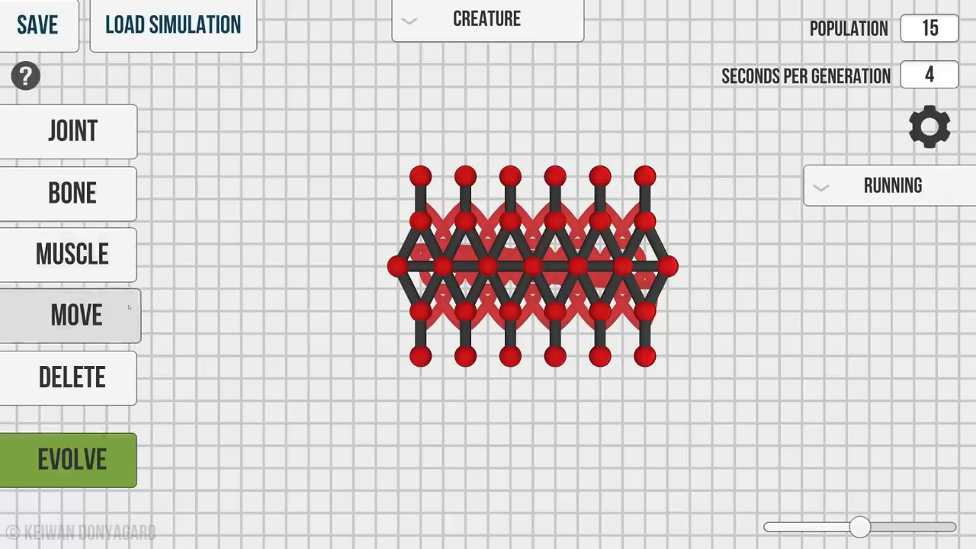
left_click_drag(668, 268, 646, 268)
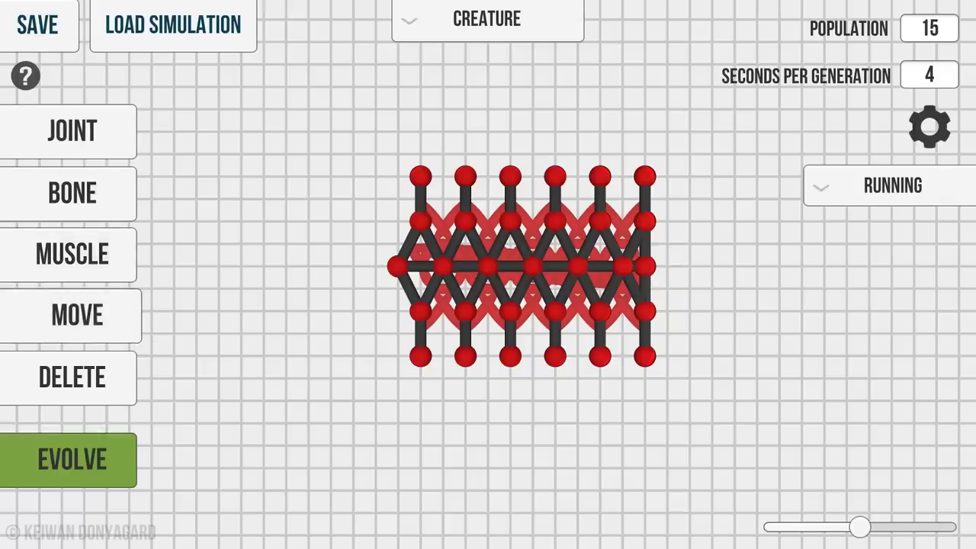
left_click_drag(397, 265, 420, 265)
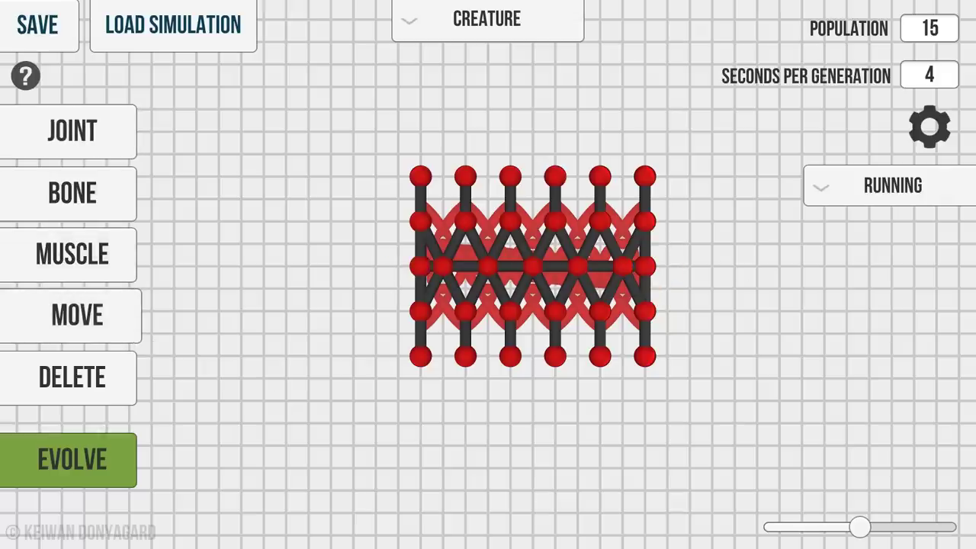
left_click(98, 457)
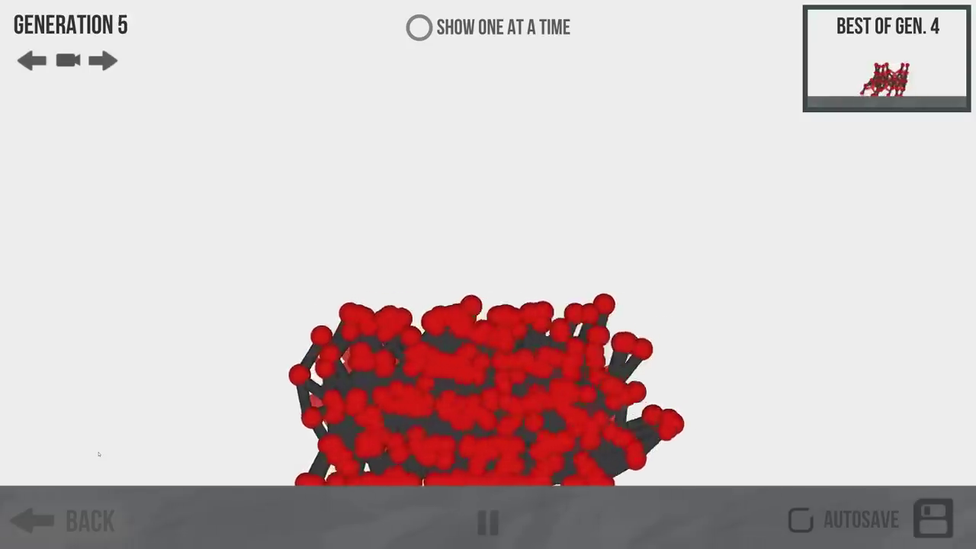
Step: Set the evolution task to Climbing and start evolving the creature on it
left_click(36, 523)
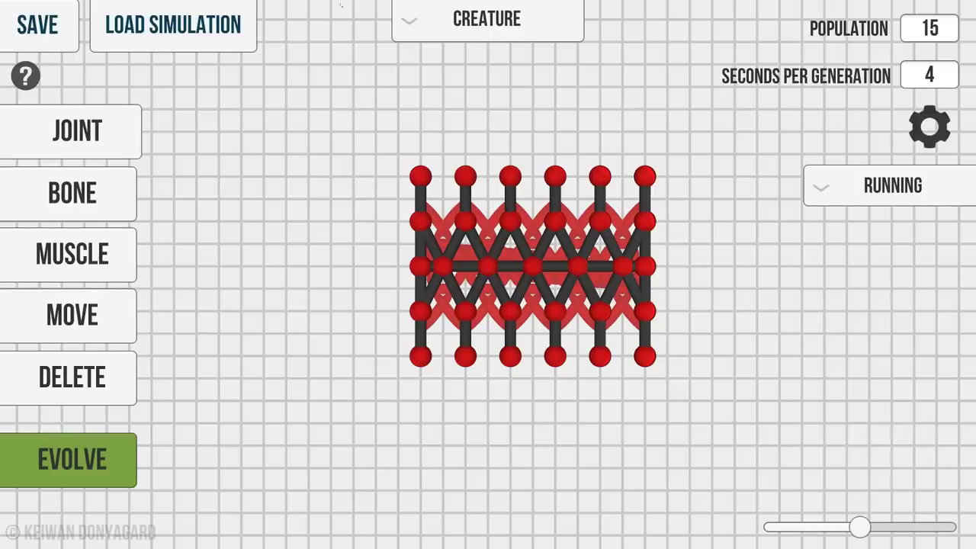
left_click(473, 20)
scroll(523, 185, "down", 1)
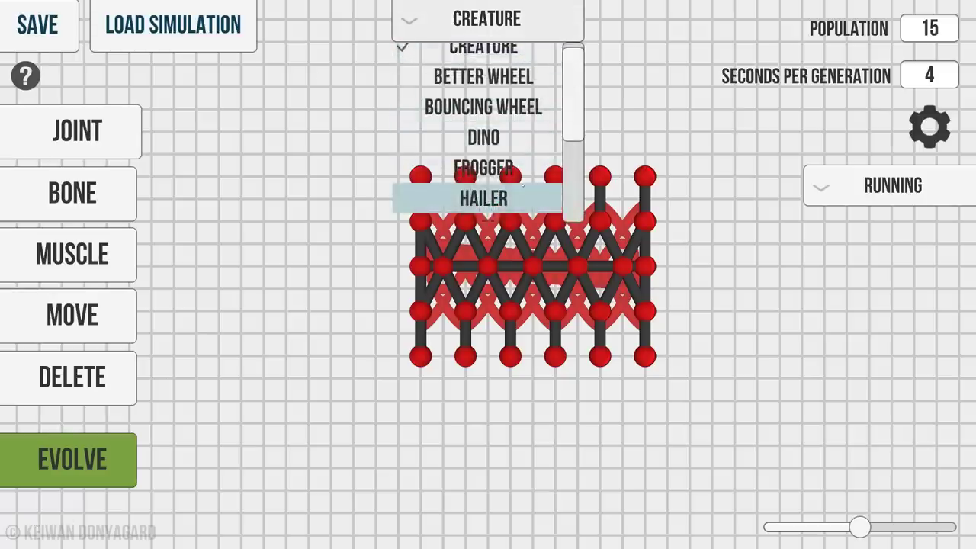
left_click(885, 191)
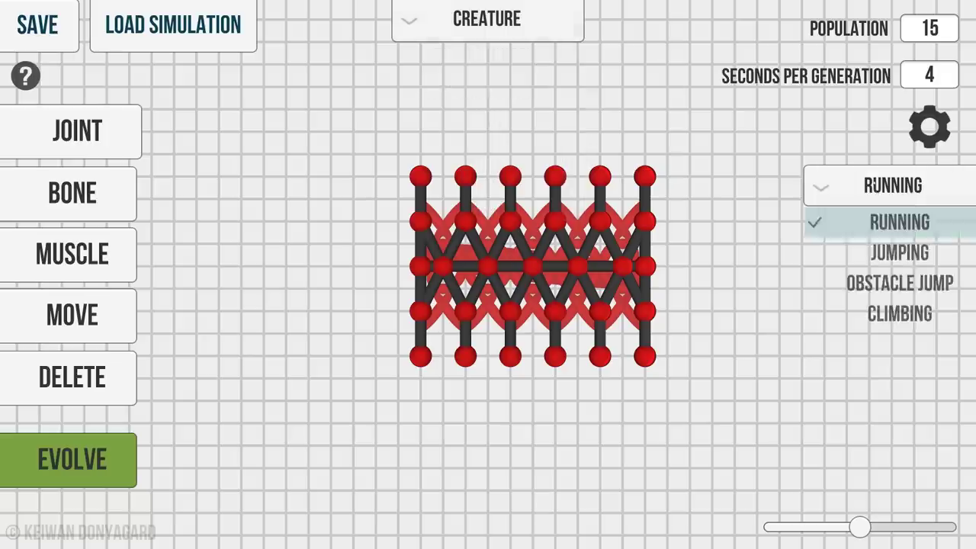
left_click(901, 313)
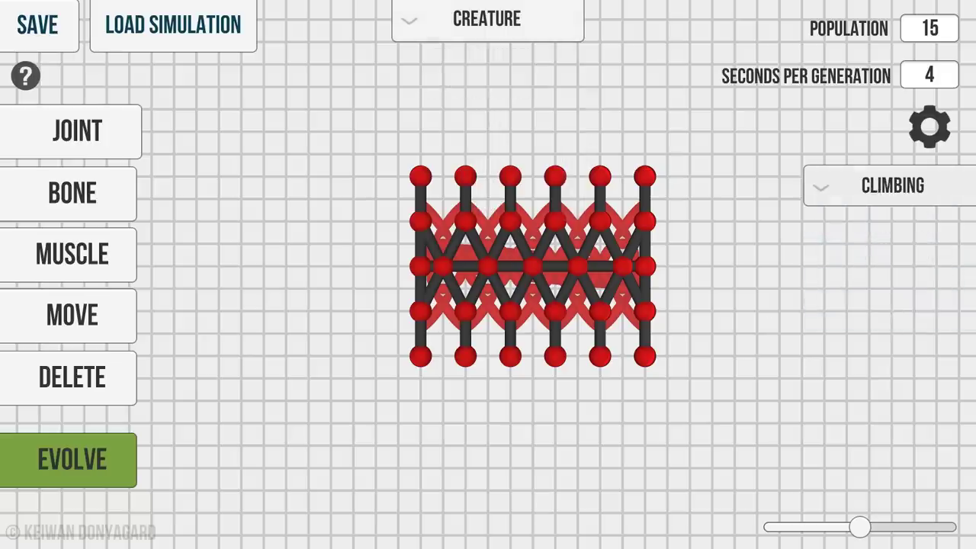
left_click(80, 469)
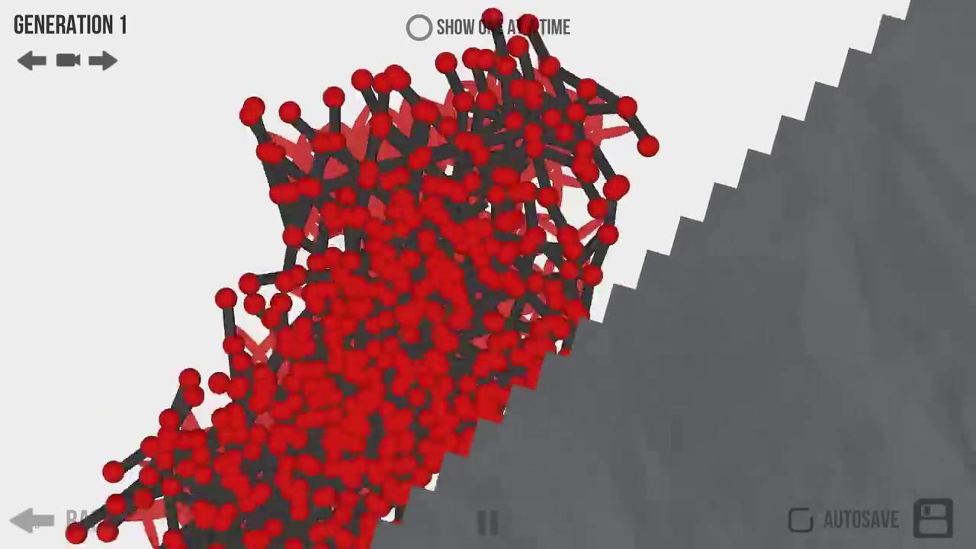
Step: Back in the editor, add a vertical left bone and two muscles to the top bones
left_click(37, 525)
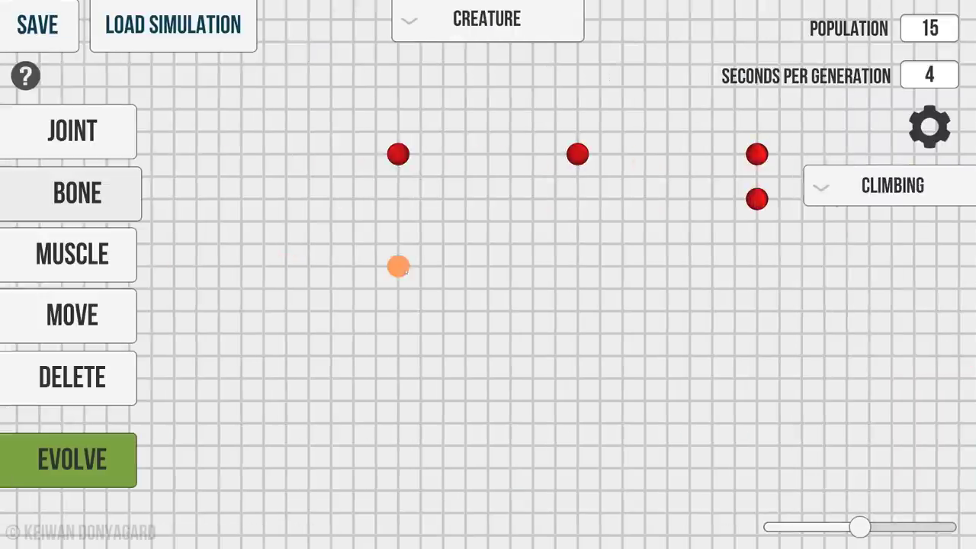
left_click_drag(399, 266, 398, 154)
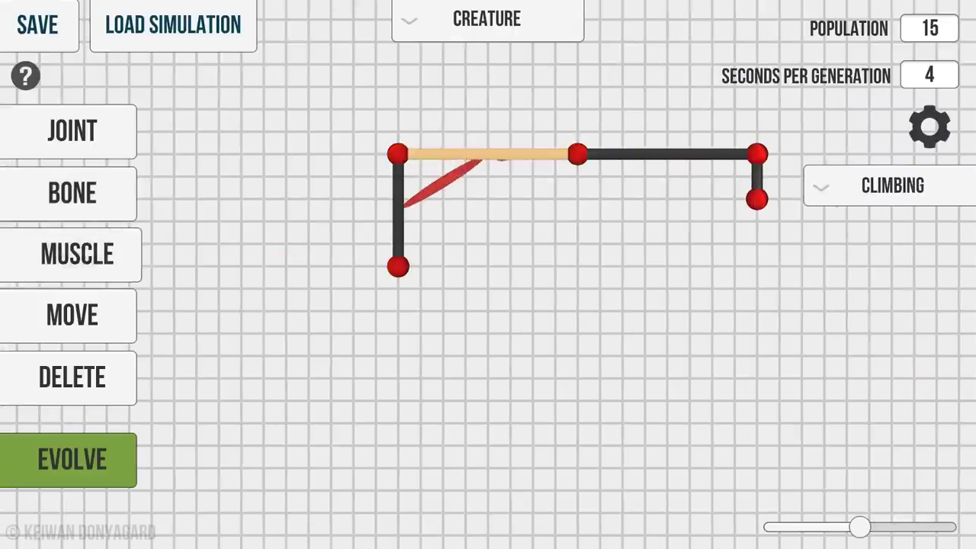
left_click_drag(408, 205, 648, 156)
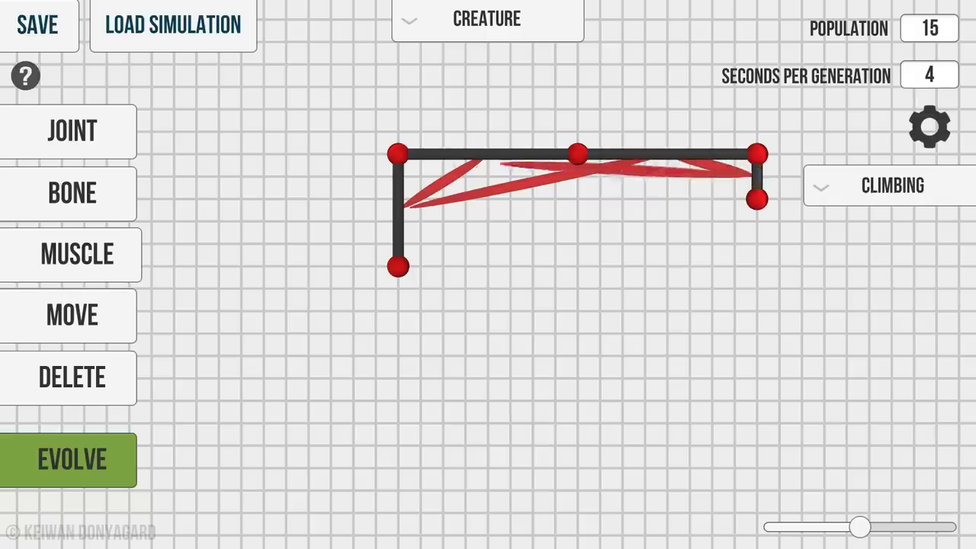
left_click_drag(485, 163, 450, 157)
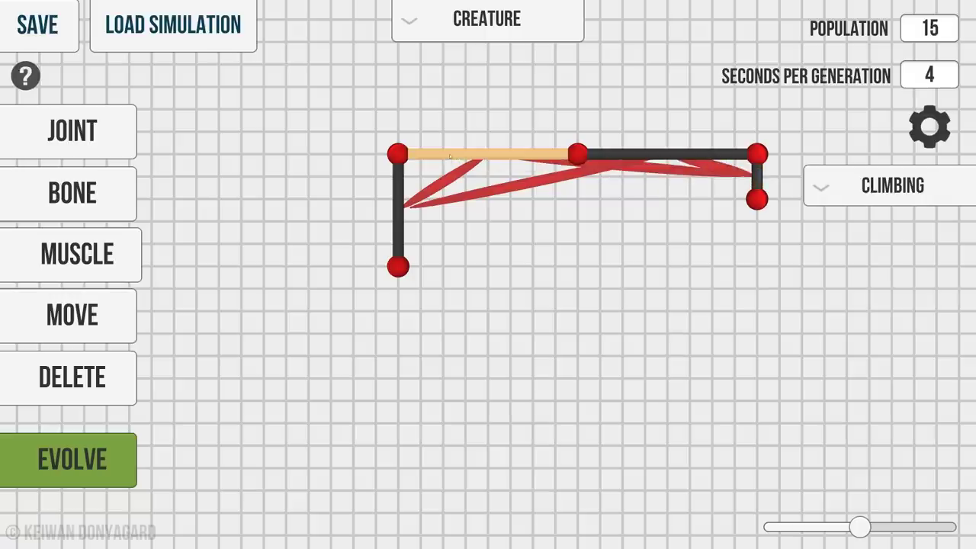
Step: Start the climbing run, then add a raised joint above the top bone with a muscle
left_click(95, 479)
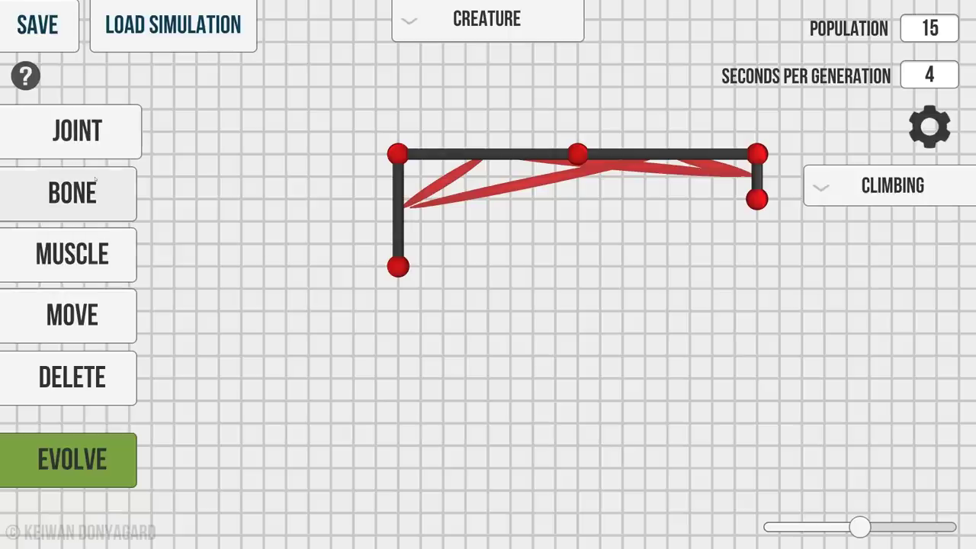
left_click(80, 131)
left_click(578, 87)
left_click(72, 254)
left_click_drag(488, 154, 581, 109)
left_click(72, 193)
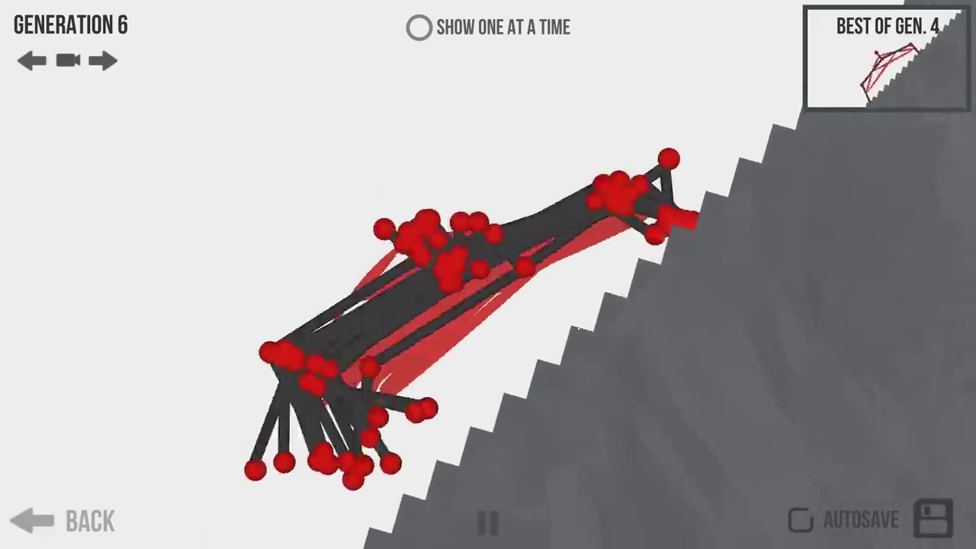
Step: View generation 5's best creature, then save the creature as STAIRS
left_click(939, 89)
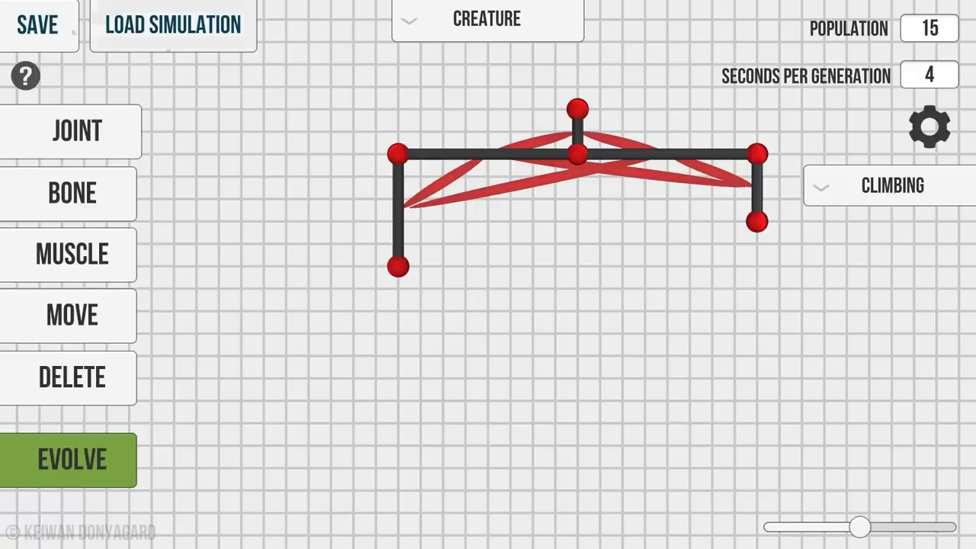
left_click(38, 25)
type("STAIRS")
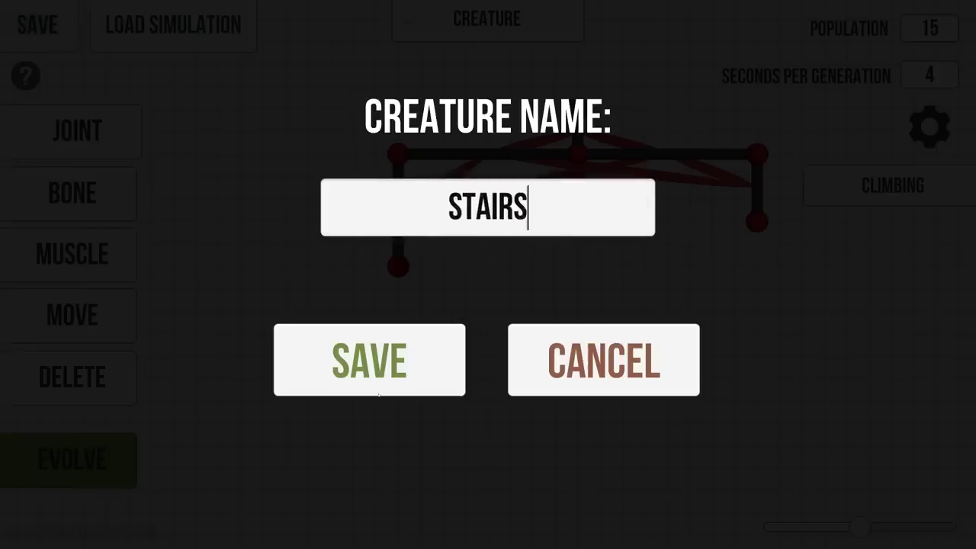
left_click(379, 394)
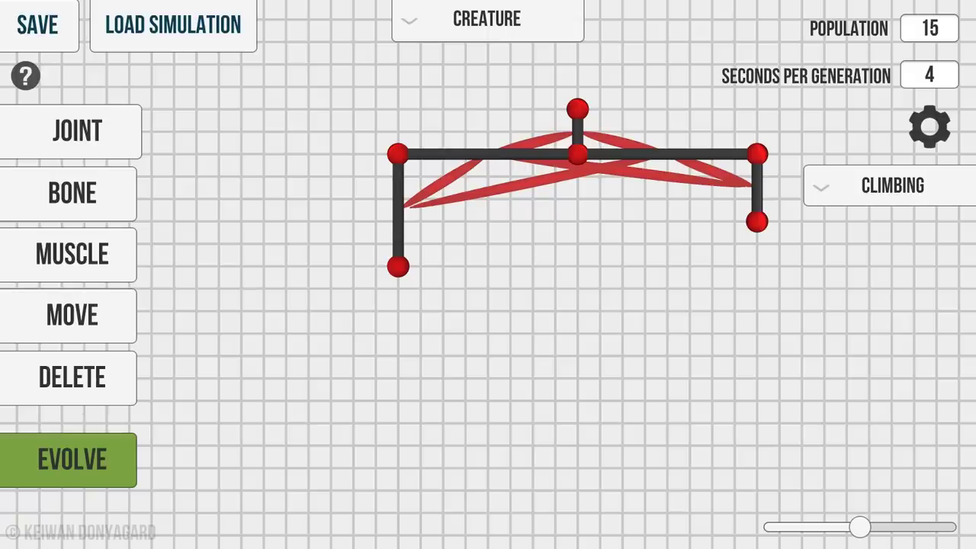
left_click(487, 19)
Step: Clear the canvas and draw a car-body outline of joints and bones
left_click(483, 57)
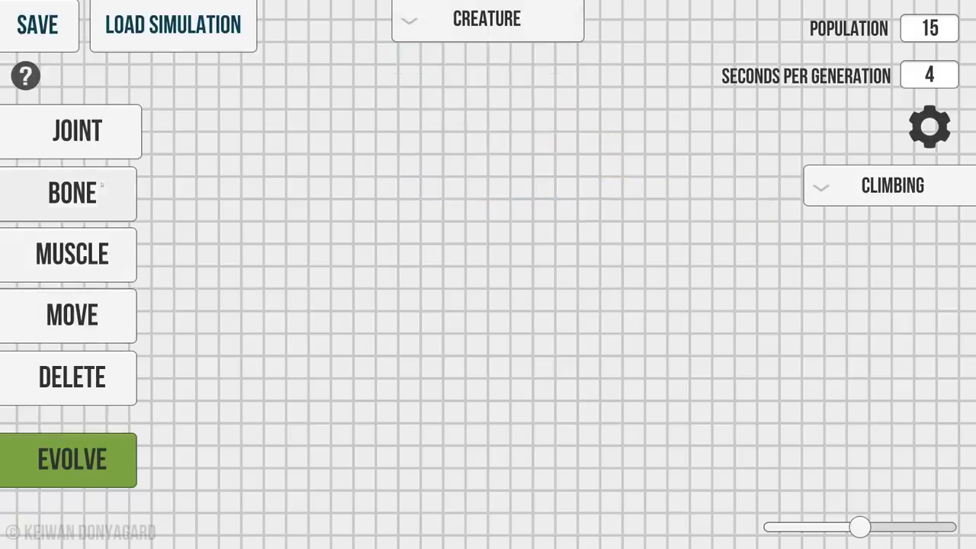
left_click(106, 151)
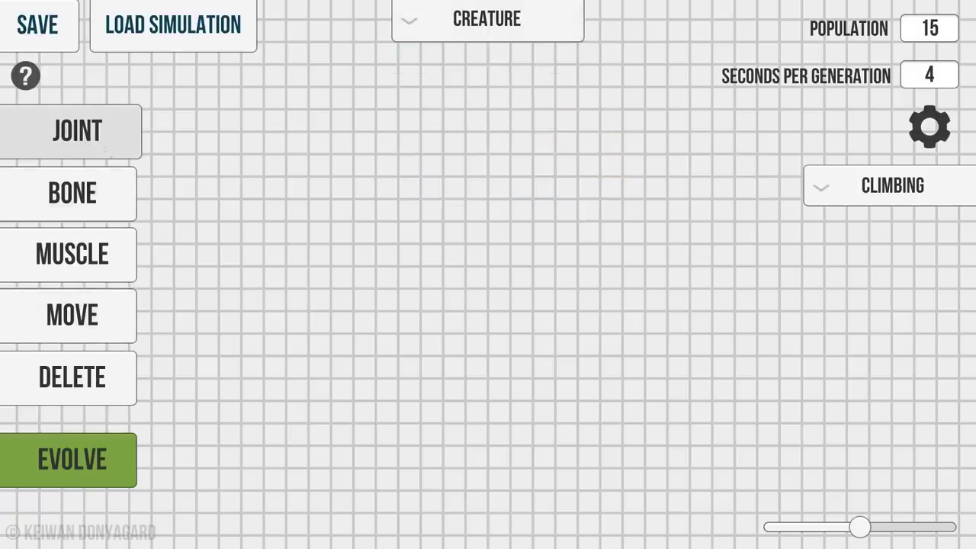
left_click(398, 244)
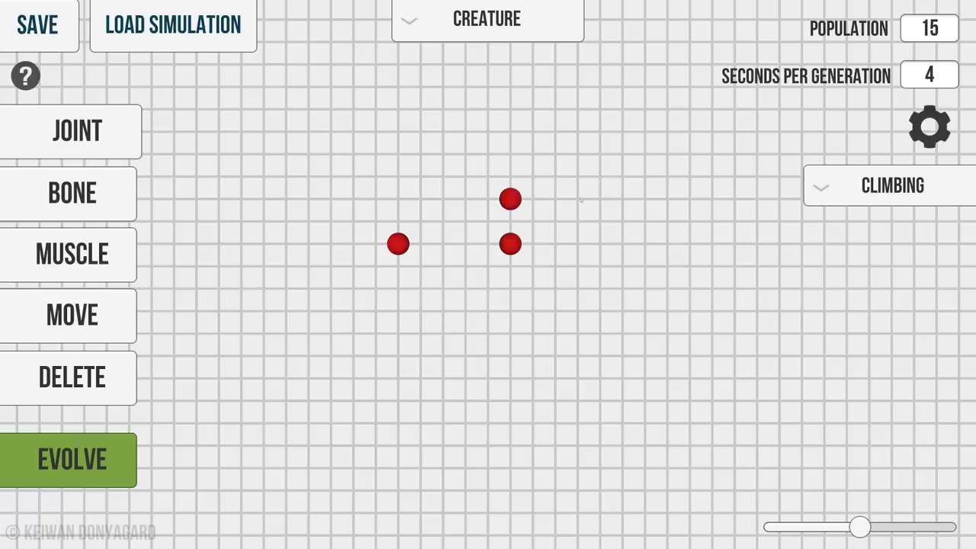
left_click(106, 315)
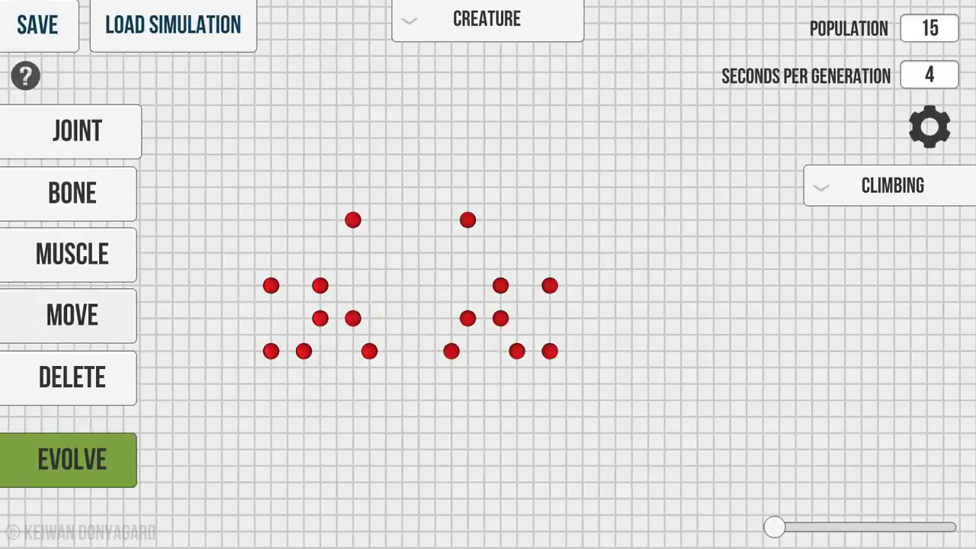
left_click(72, 197)
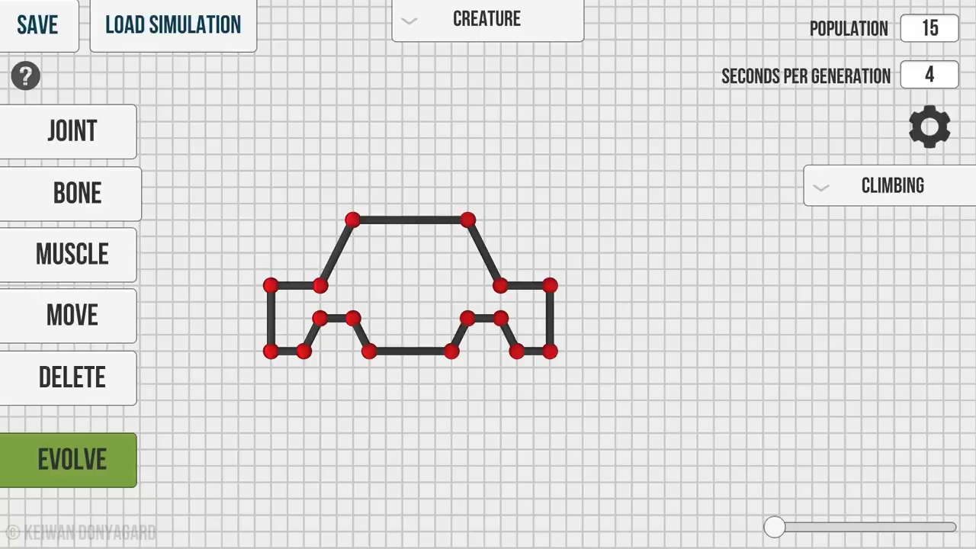
left_click(87, 315)
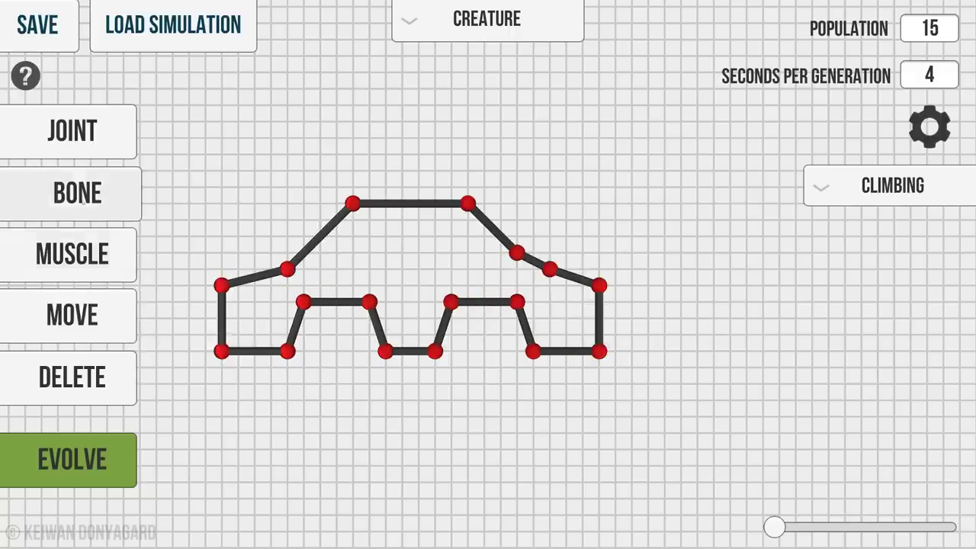
Step: Add a wheel centre joint under the left arch and open Advanced Settings (grid 1.6)
left_click(76, 130)
left_click(336, 351)
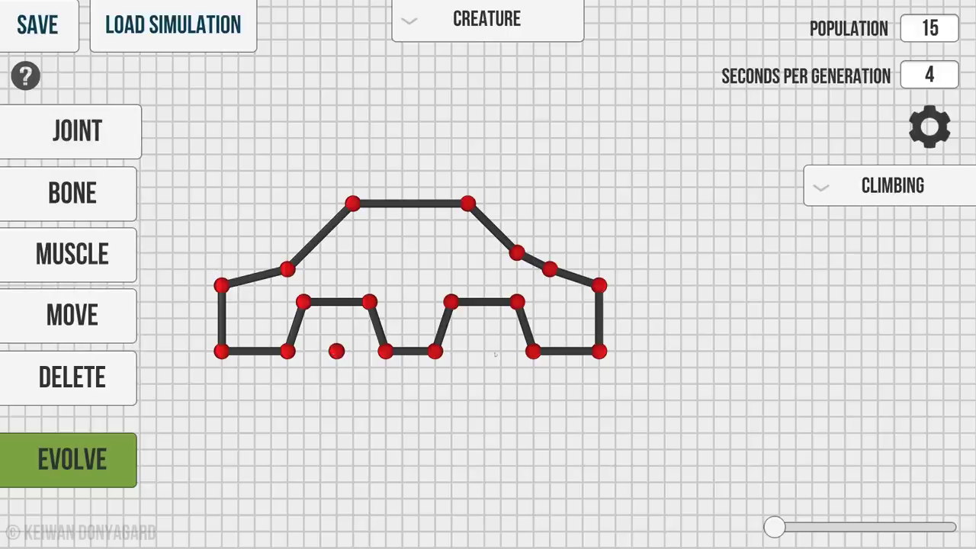
left_click(104, 153)
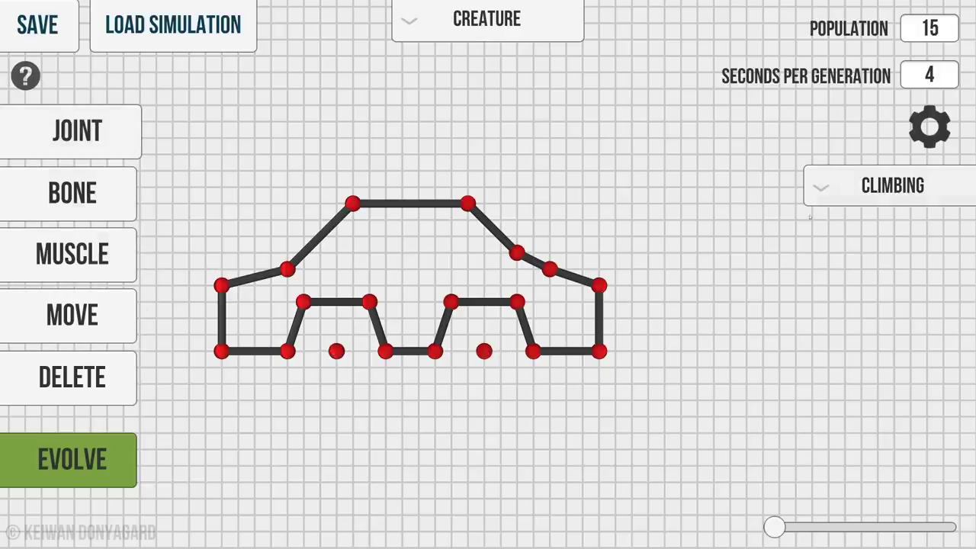
left_click(930, 126)
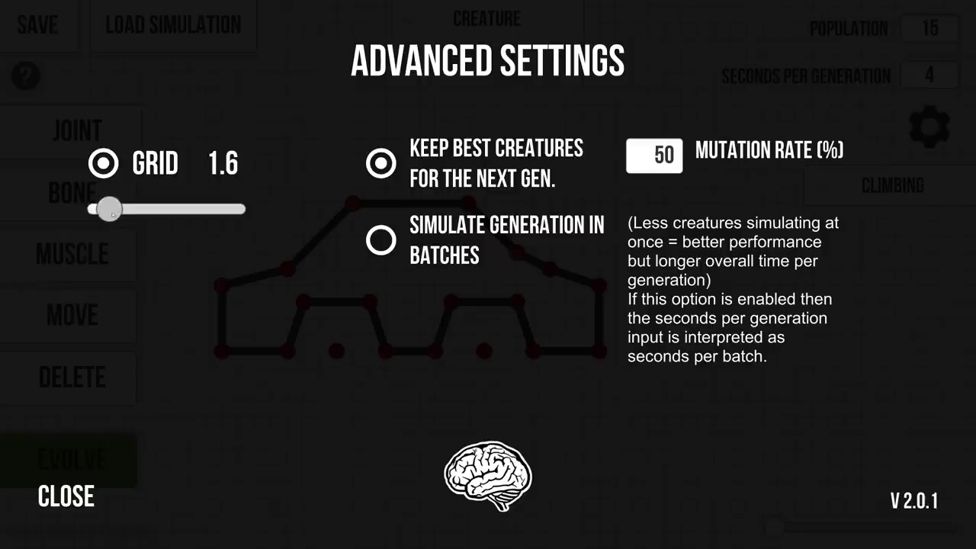
Step: Close Advanced Settings, lower the bottom middle joint, and widen the car body
left_click(66, 500)
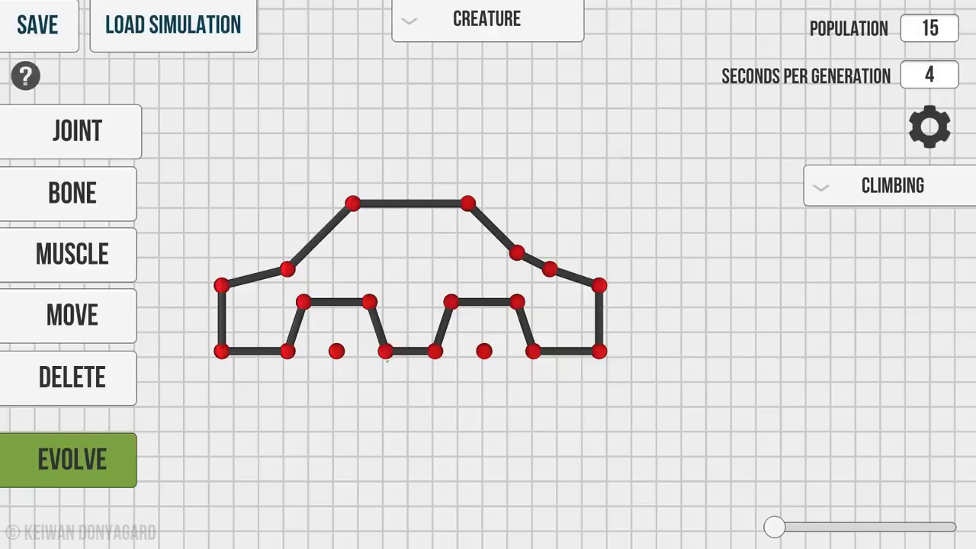
left_click(72, 315)
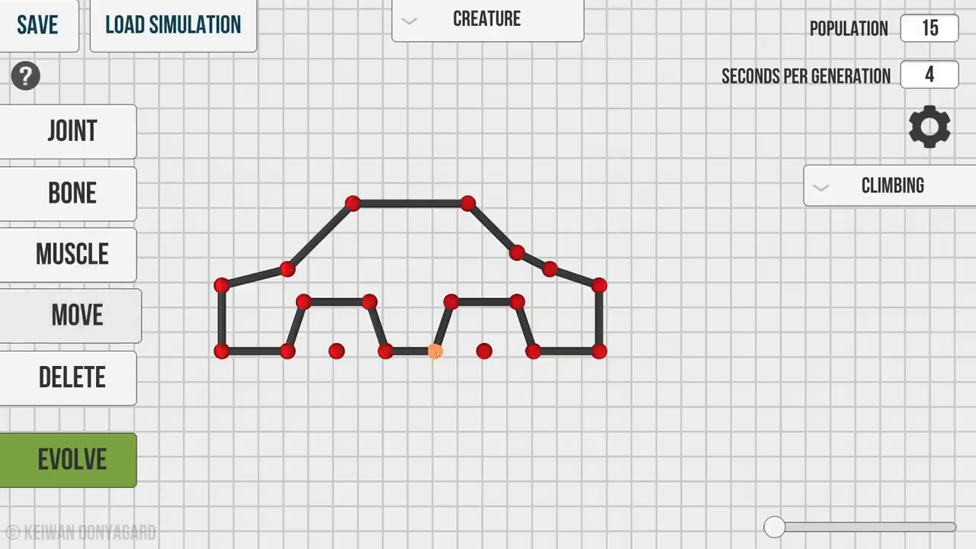
left_click_drag(434, 351, 432, 357)
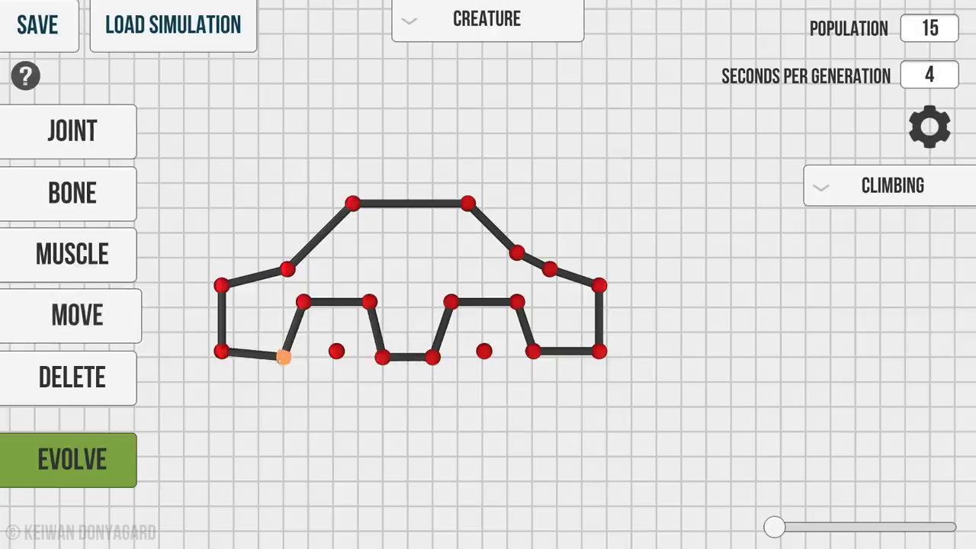
left_click_drag(222, 285, 208, 282)
left_click_drag(599, 351, 606, 357)
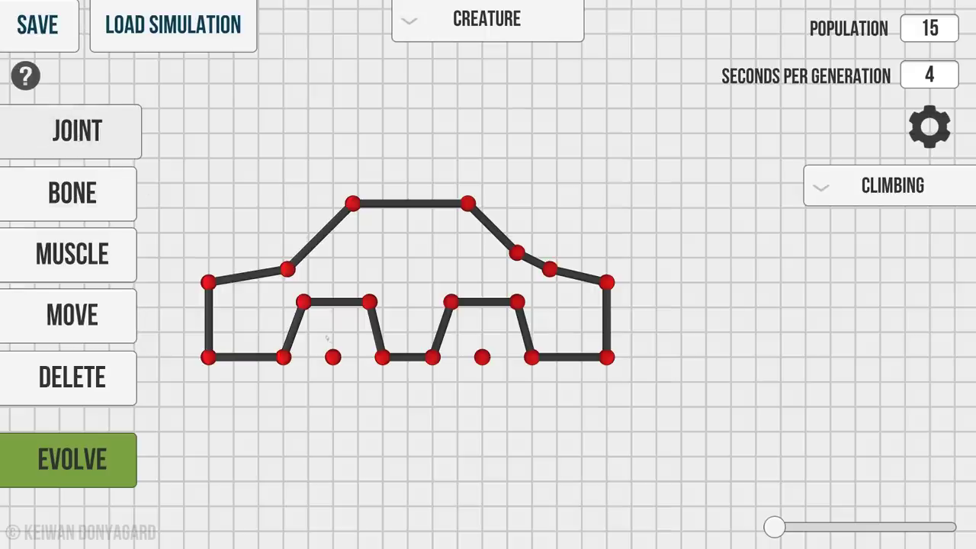
Step: Add spoke joints beside and below the left wheel centre, then select the Muscle tool
left_click(358, 357)
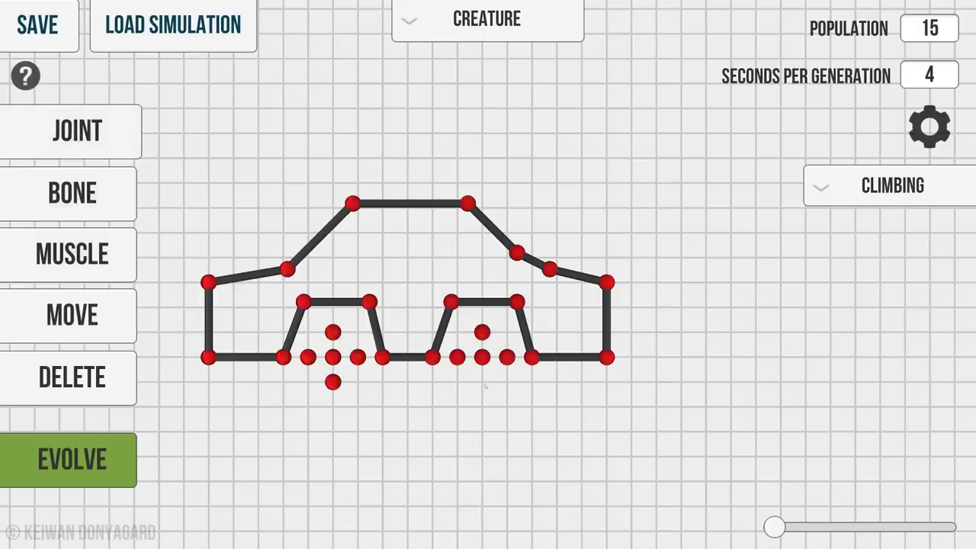
left_click(308, 382)
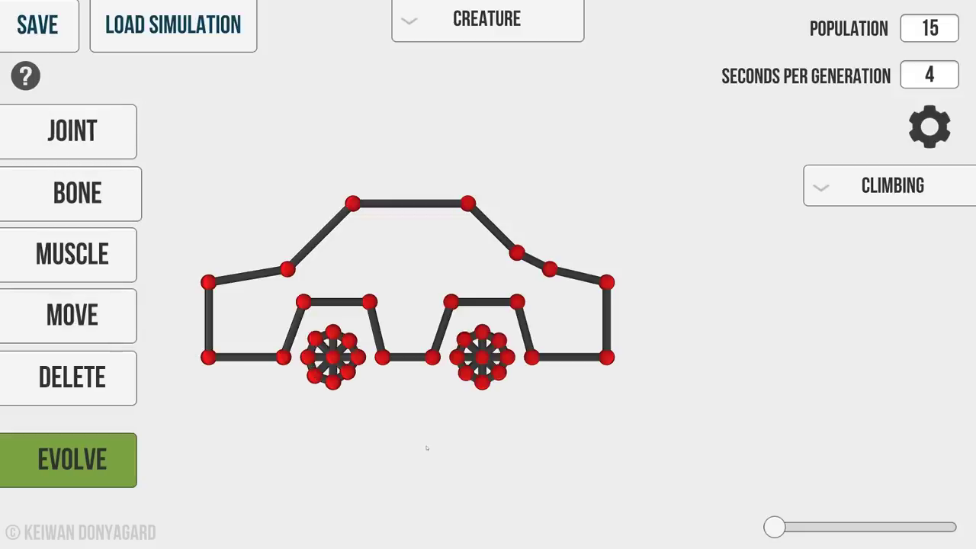
left_click(53, 270)
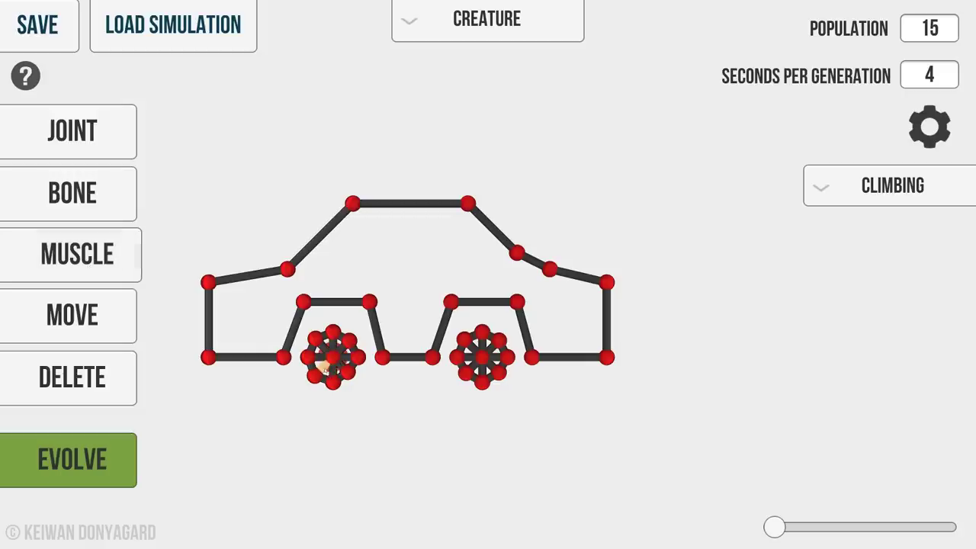
scroll(457, 412, "up", 5)
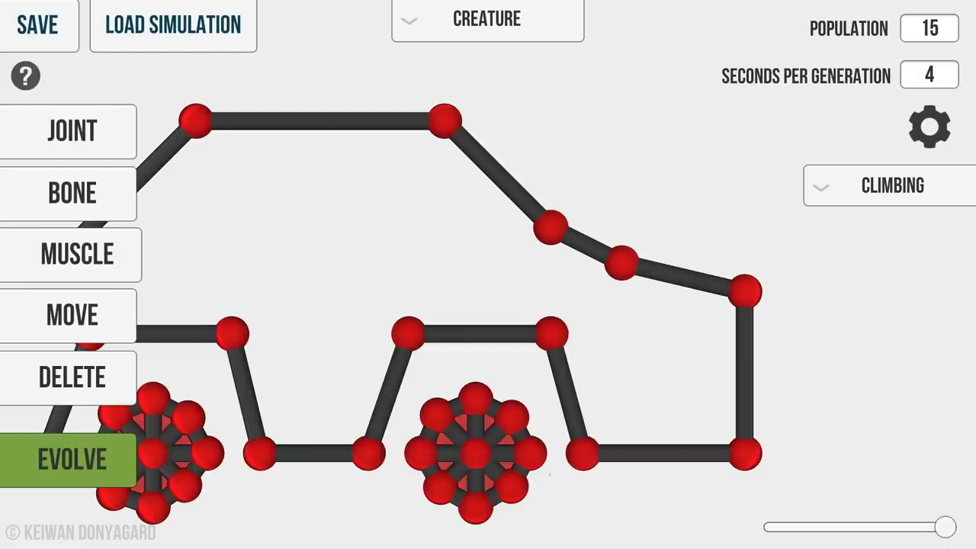
Step: Add bones linking the front arch to the hood and both arches to the roof corners
left_click_drag(632, 439, 771, 371)
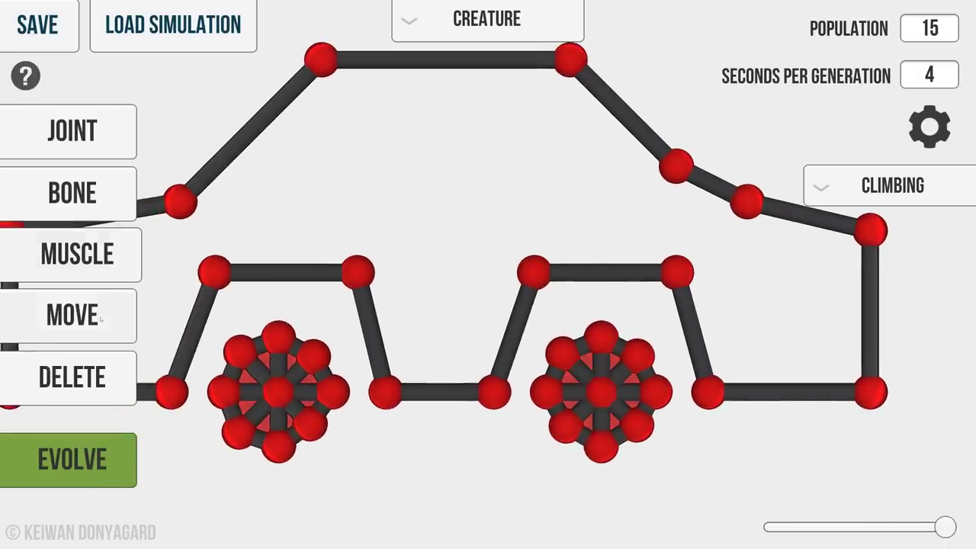
left_click(72, 193)
left_click_drag(215, 272, 181, 204)
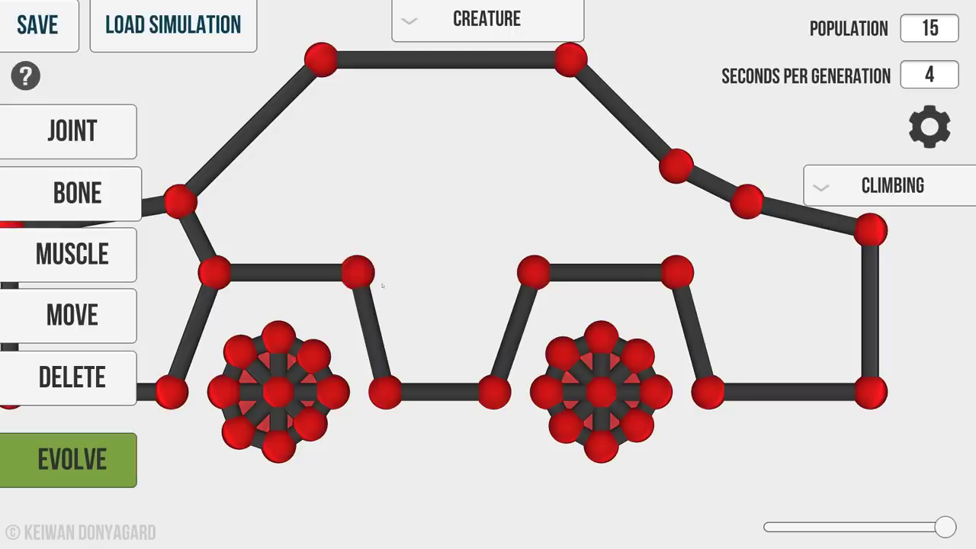
left_click_drag(357, 272, 316, 58)
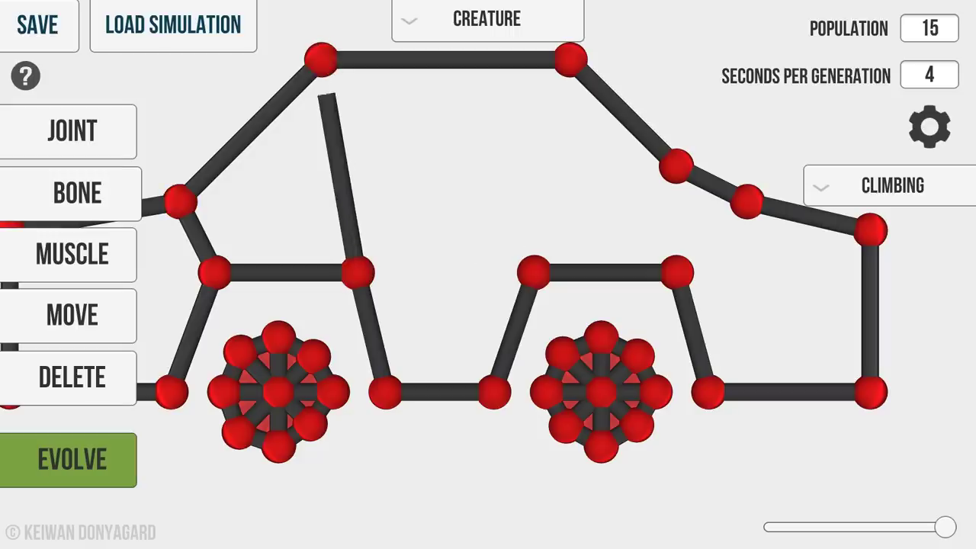
left_click_drag(534, 273, 572, 60)
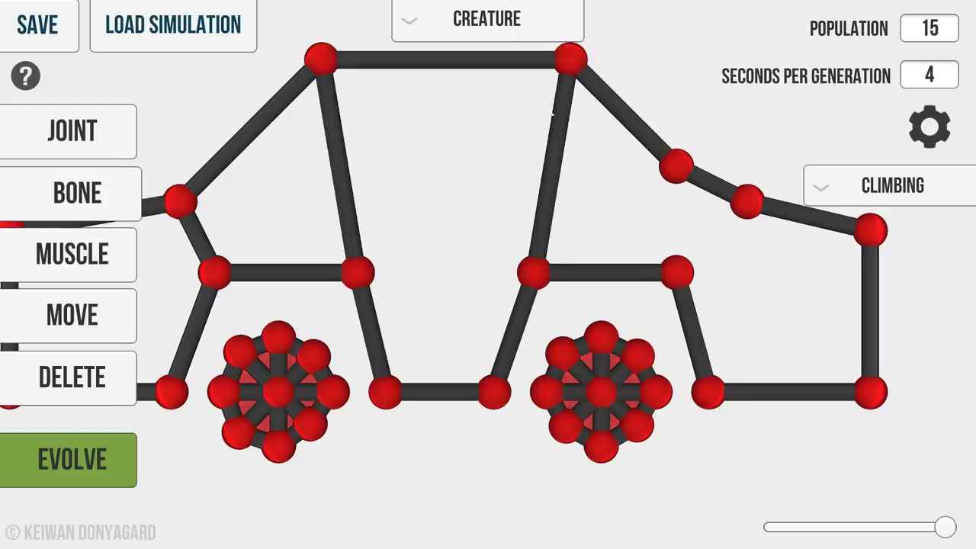
Step: Brace the rear section with a vertical bone, a trunk brace and a diagonal
key("j")
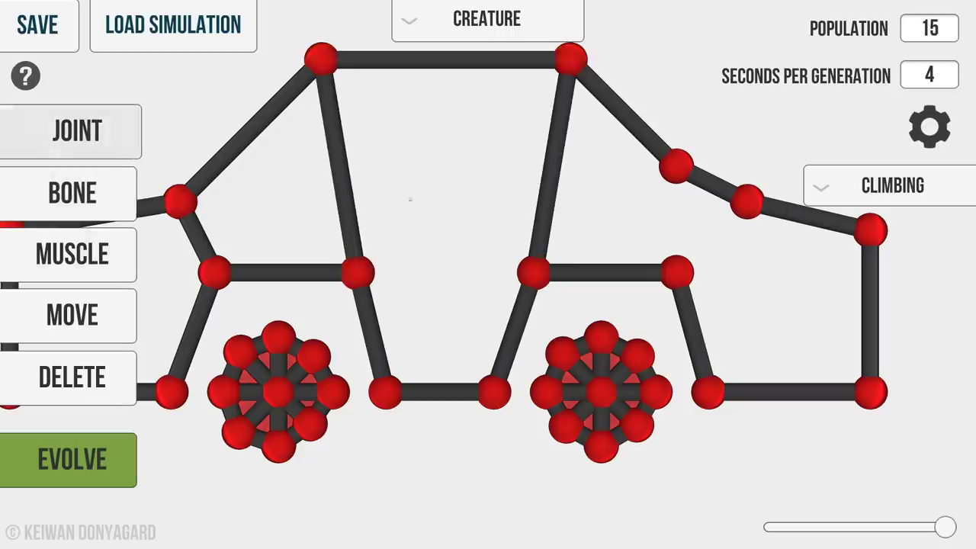
key("b")
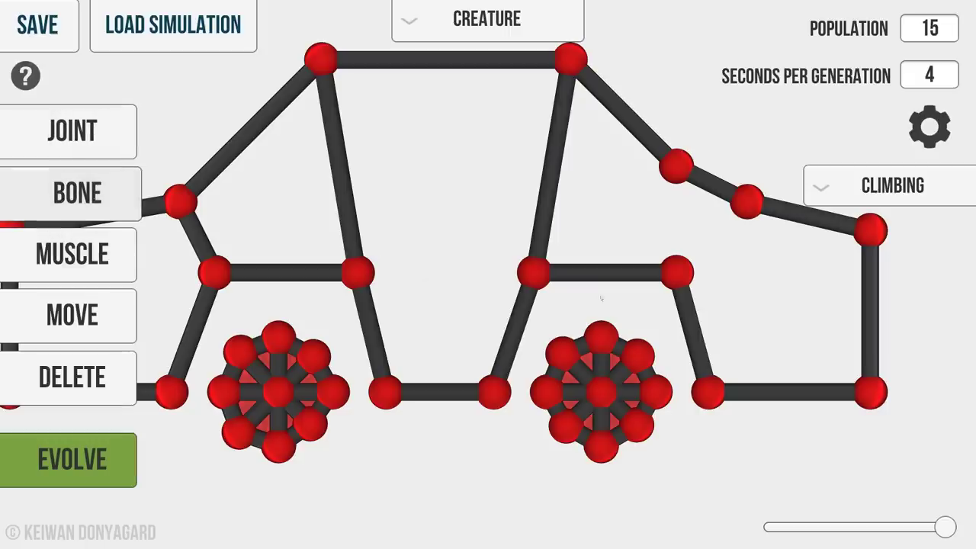
left_click_drag(676, 273, 676, 166)
left_click_drag(676, 272, 748, 201)
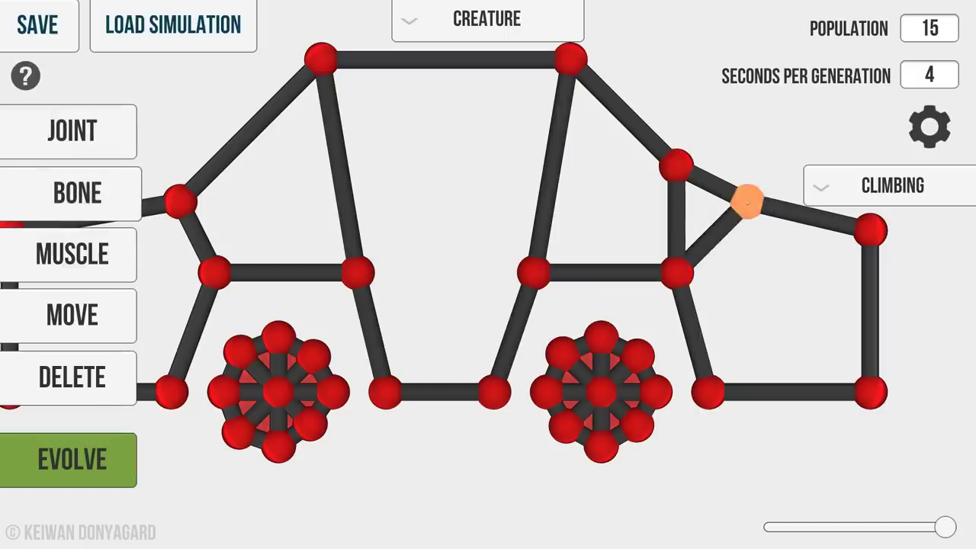
left_click_drag(708, 392, 870, 229)
Step: Add crossed diagonal bones through the cabin and between the wheels underneath
left_click_drag(676, 273, 570, 59)
left_click_drag(214, 273, 320, 59)
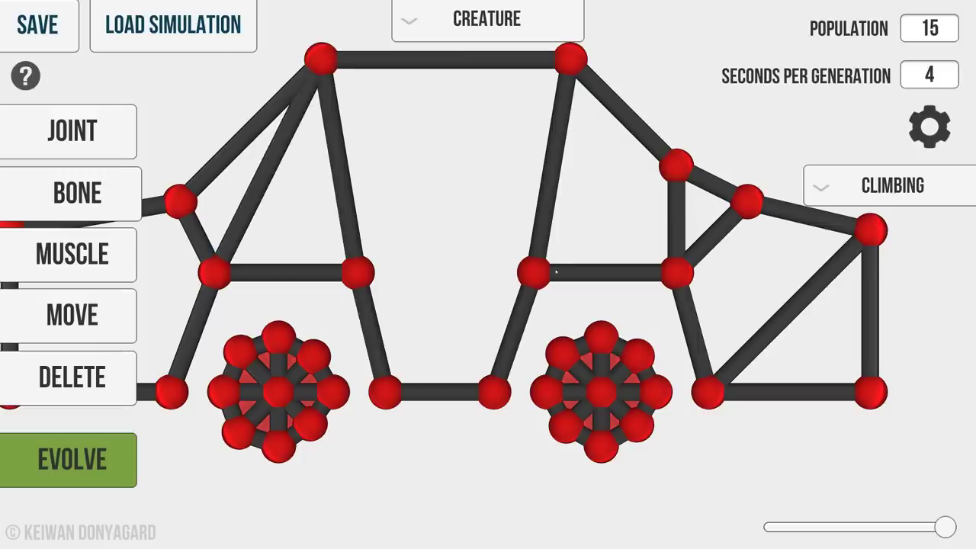
left_click_drag(675, 272, 569, 61)
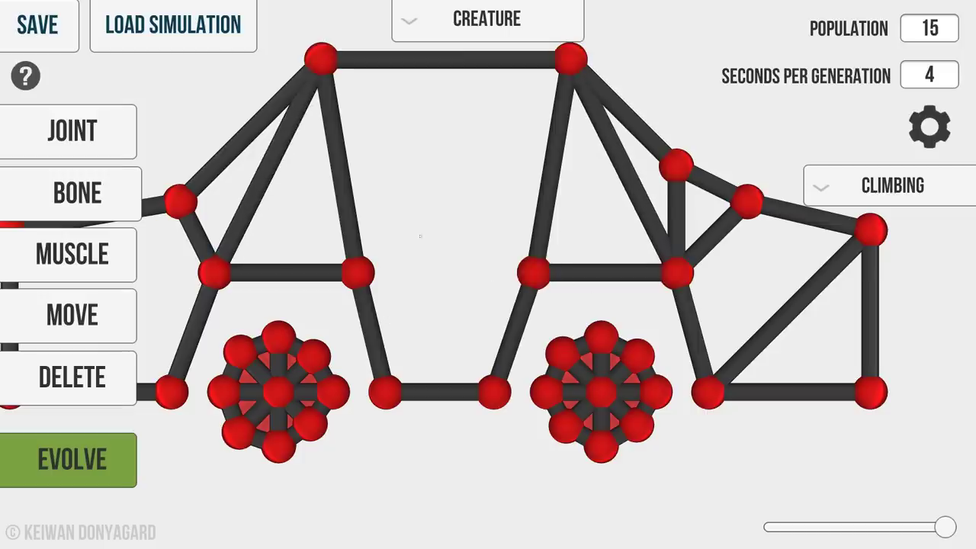
left_click_drag(357, 273, 570, 59)
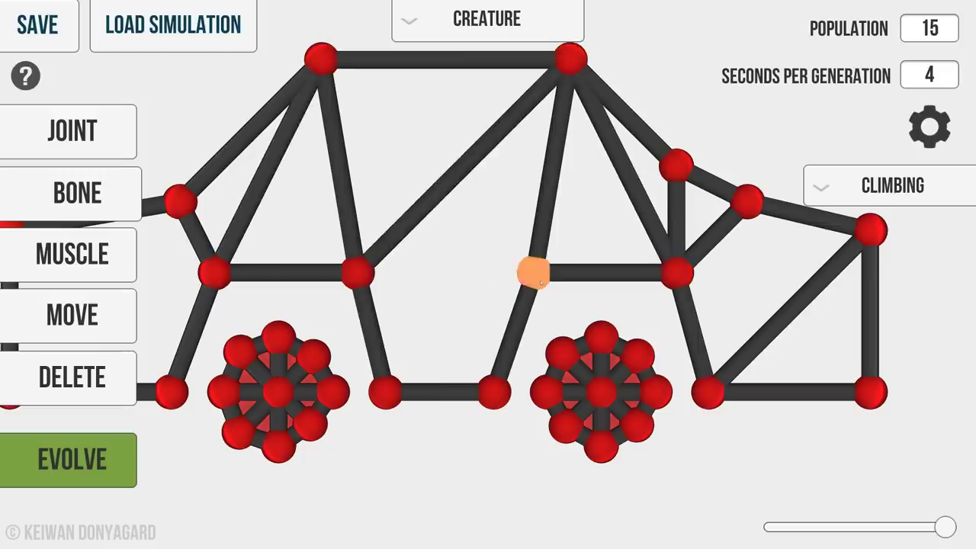
left_click_drag(533, 273, 320, 59)
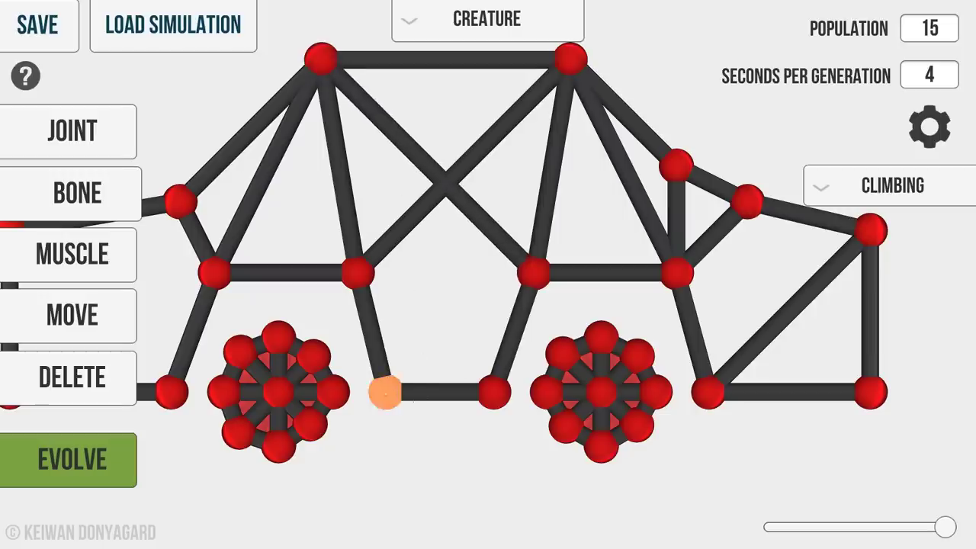
left_click_drag(385, 392, 534, 273)
left_click_drag(495, 392, 357, 272)
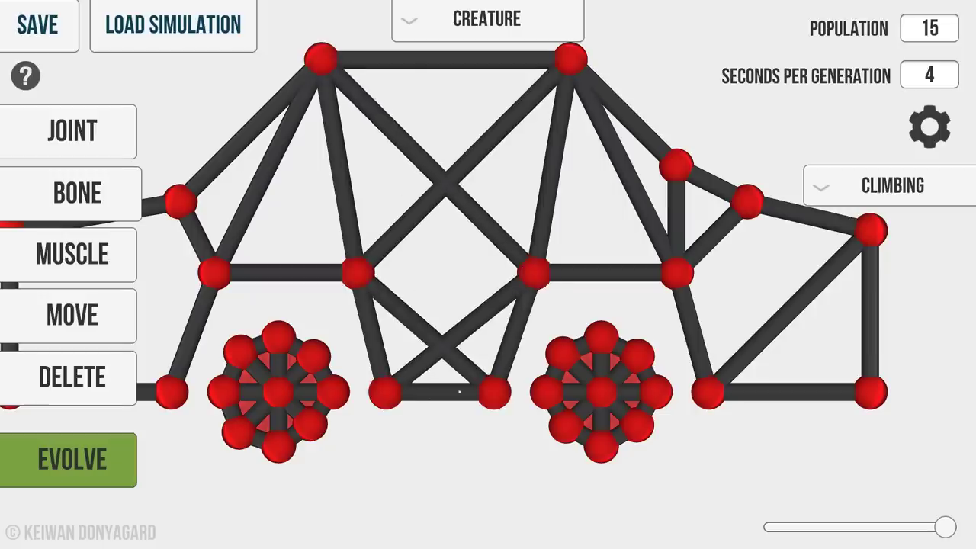
scroll(488, 275, "down", 5)
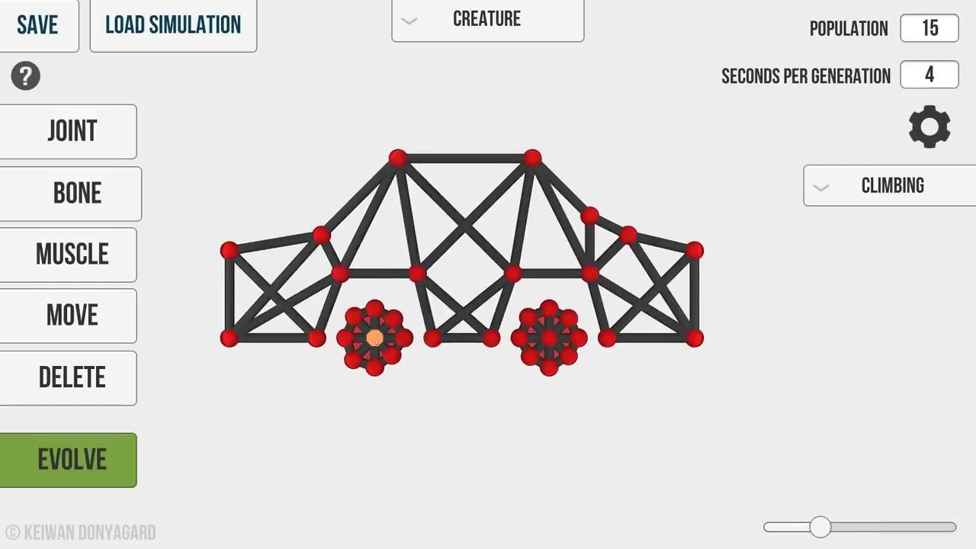
Step: Switch to the muscle tool and set the training task to Running
left_click(84, 274)
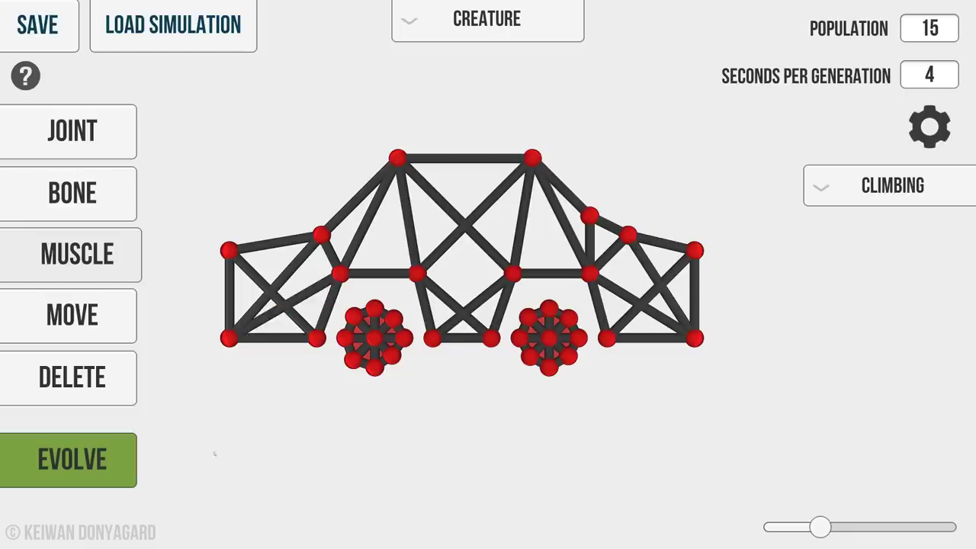
left_click(881, 200)
left_click(892, 221)
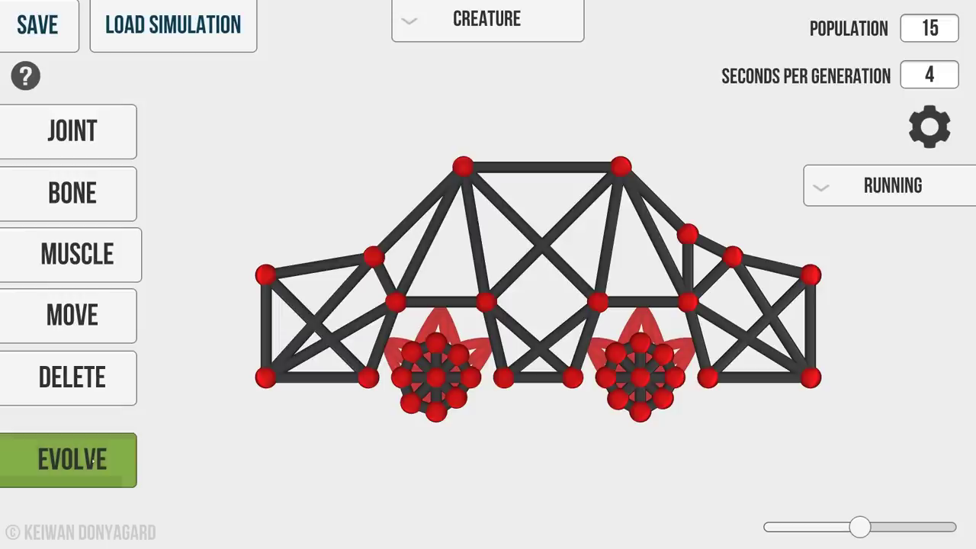
Step: Evolve the car, showing one creature at a time, and pause around generation 14
left_click(92, 460)
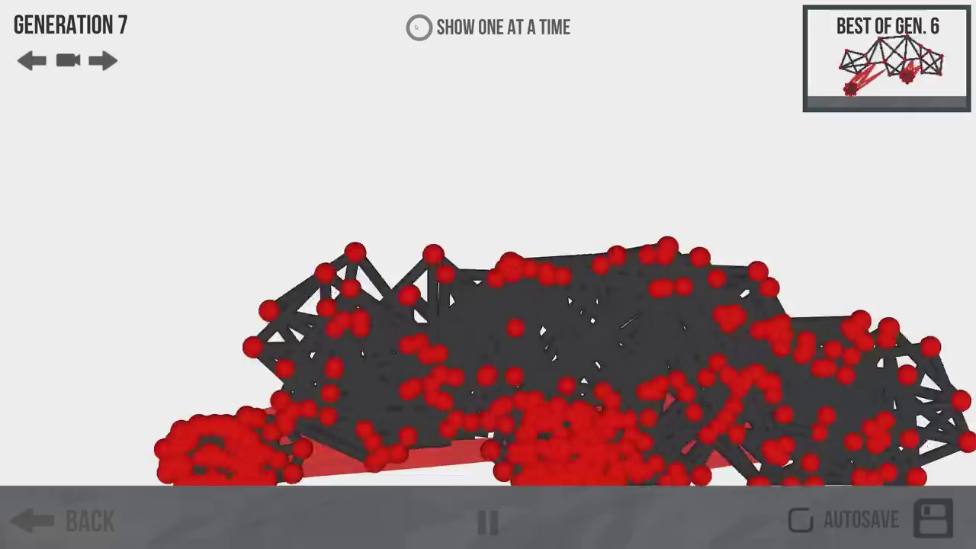
left_click(419, 27)
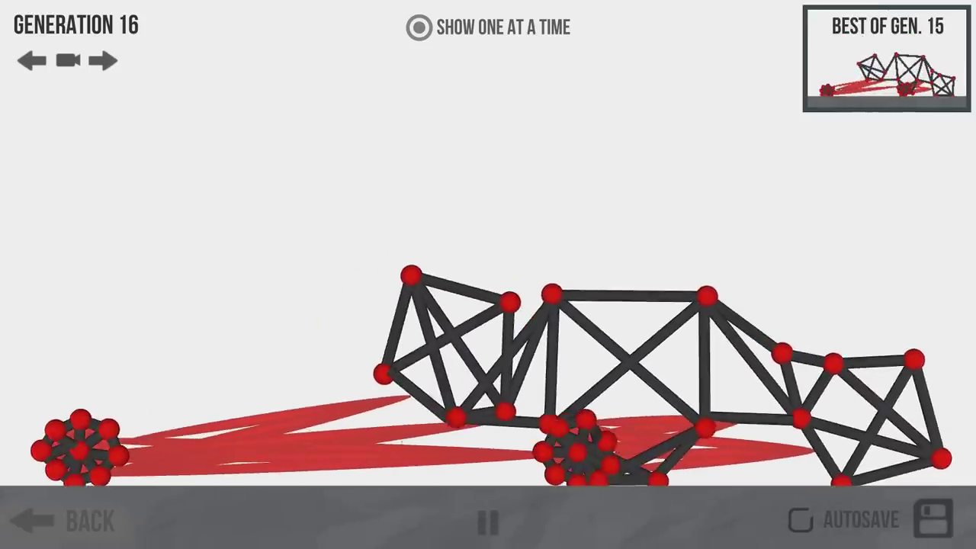
left_click(69, 520)
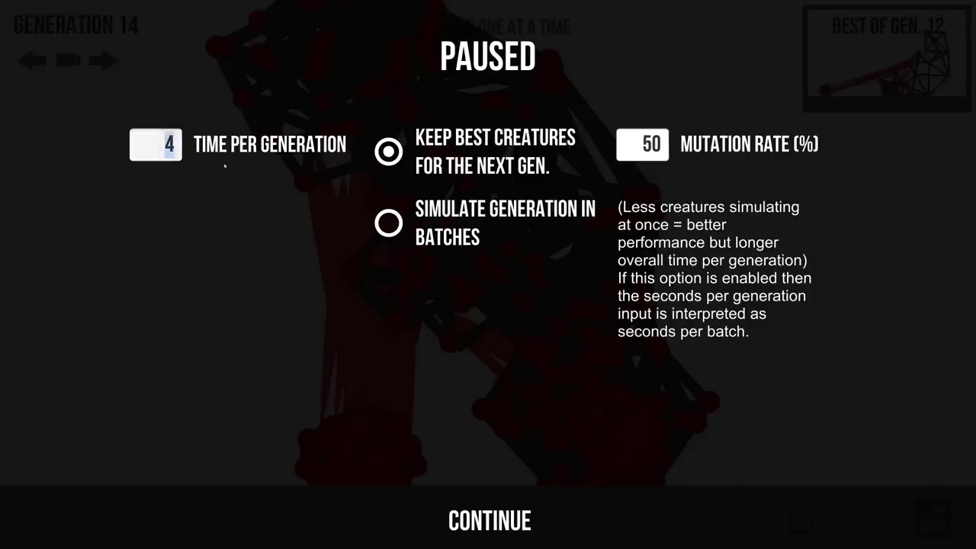
Step: Continue the paused evolution run from the overlay
left_click(488, 519)
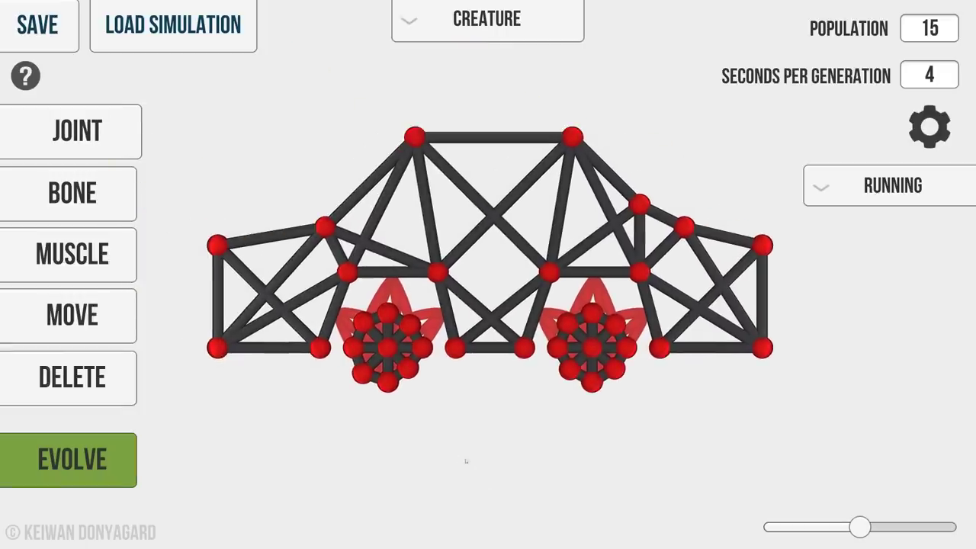
Step: Switch to the muscle tool, then launch a new evolution run with the muscled car
left_click(77, 254)
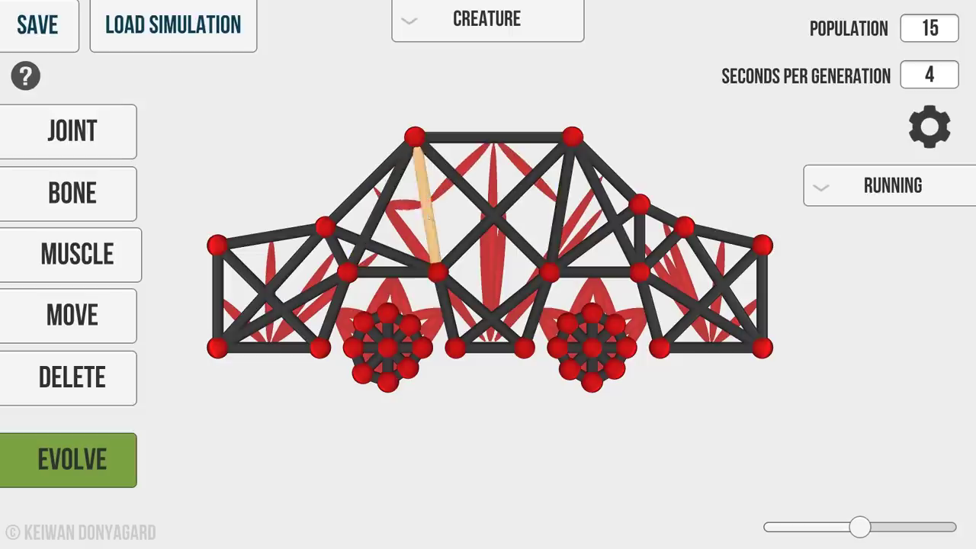
left_click(69, 462)
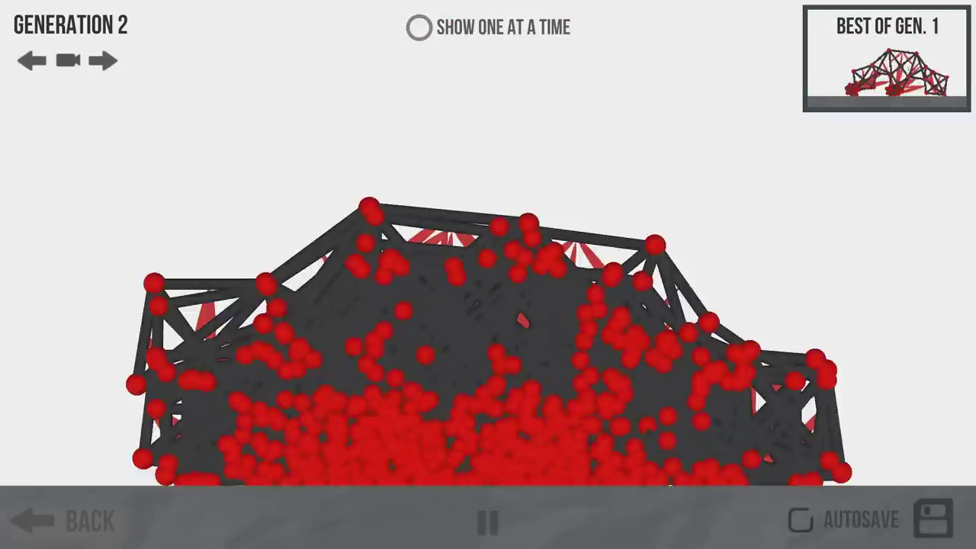
Step: Open the best-creature view to read generation 11's 0.81% fitness stats
left_click(839, 92)
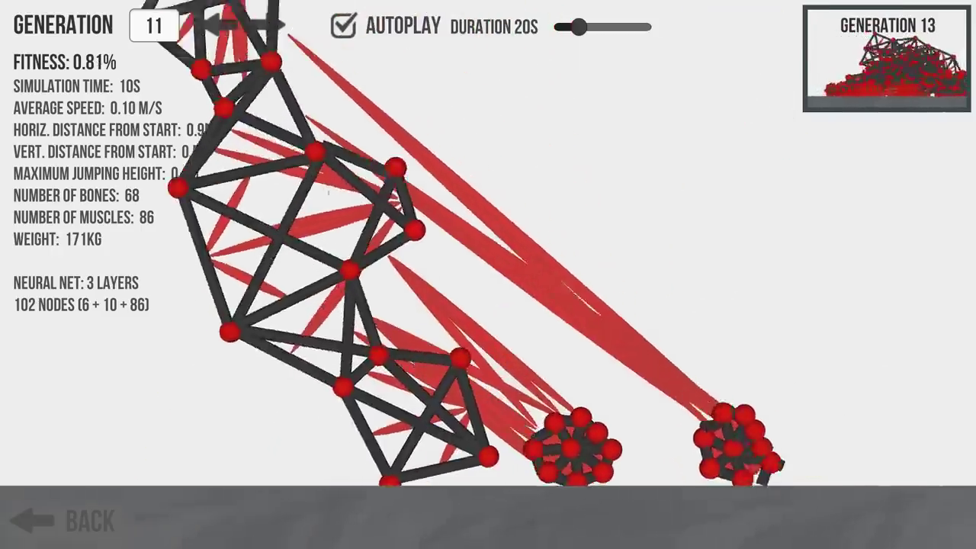
Step: Go back to the editor and save the creature as 'CAR'
left_click(40, 525)
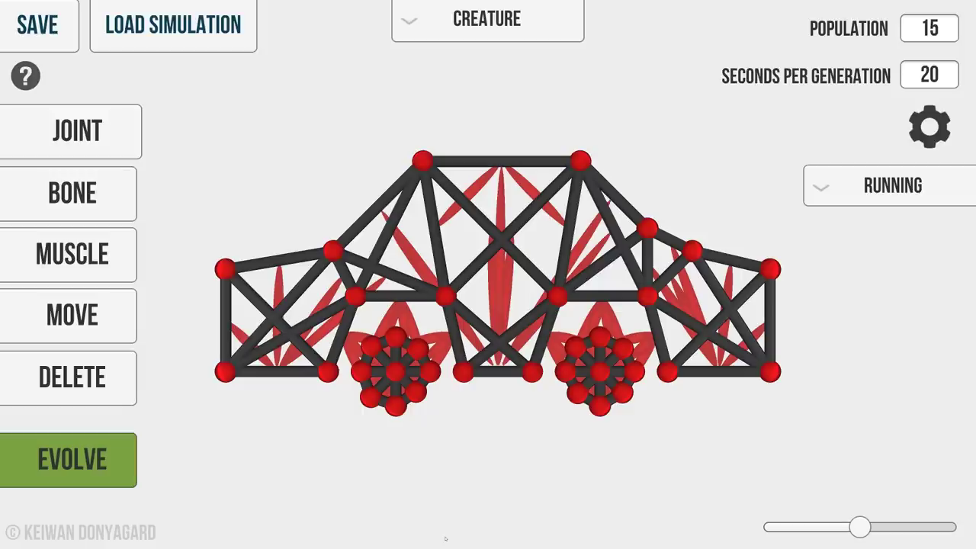
left_click(37, 24)
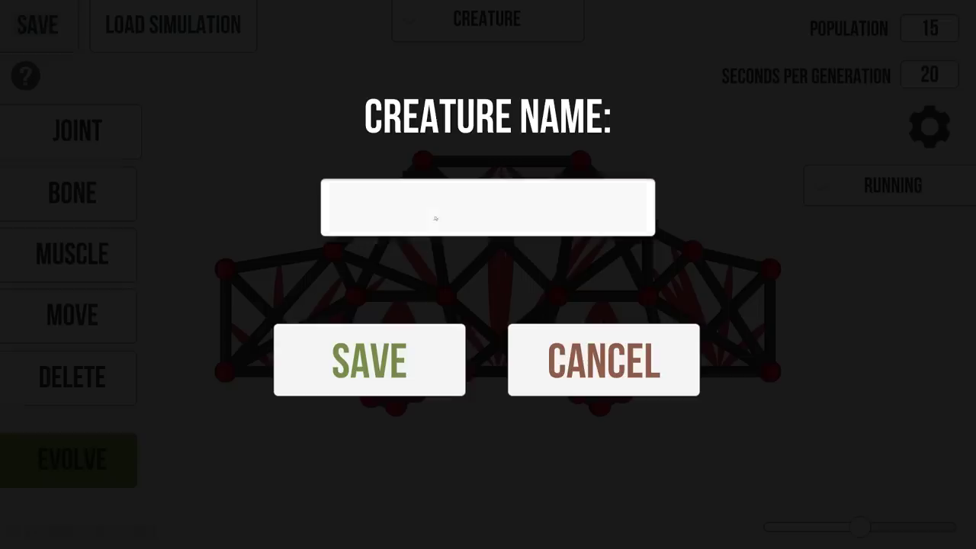
type("CAR")
left_click(368, 357)
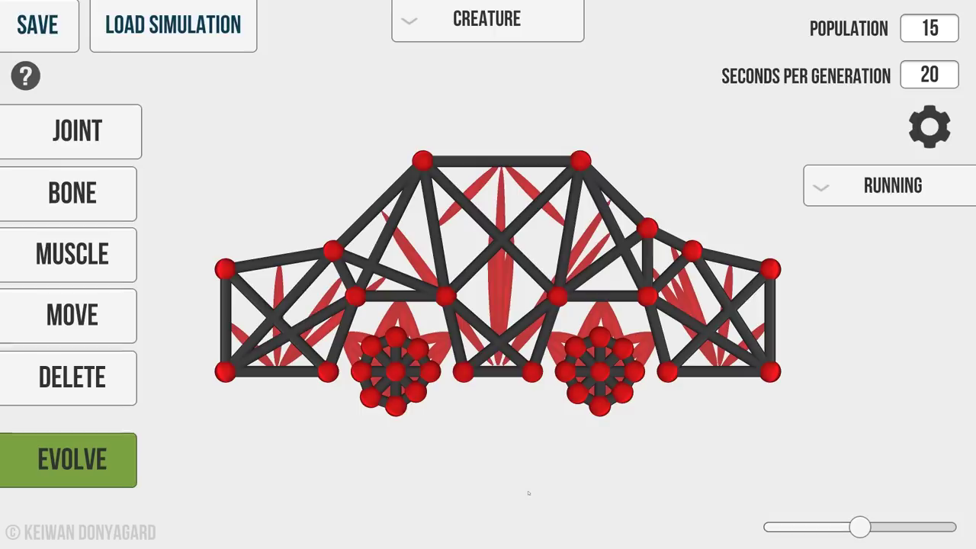